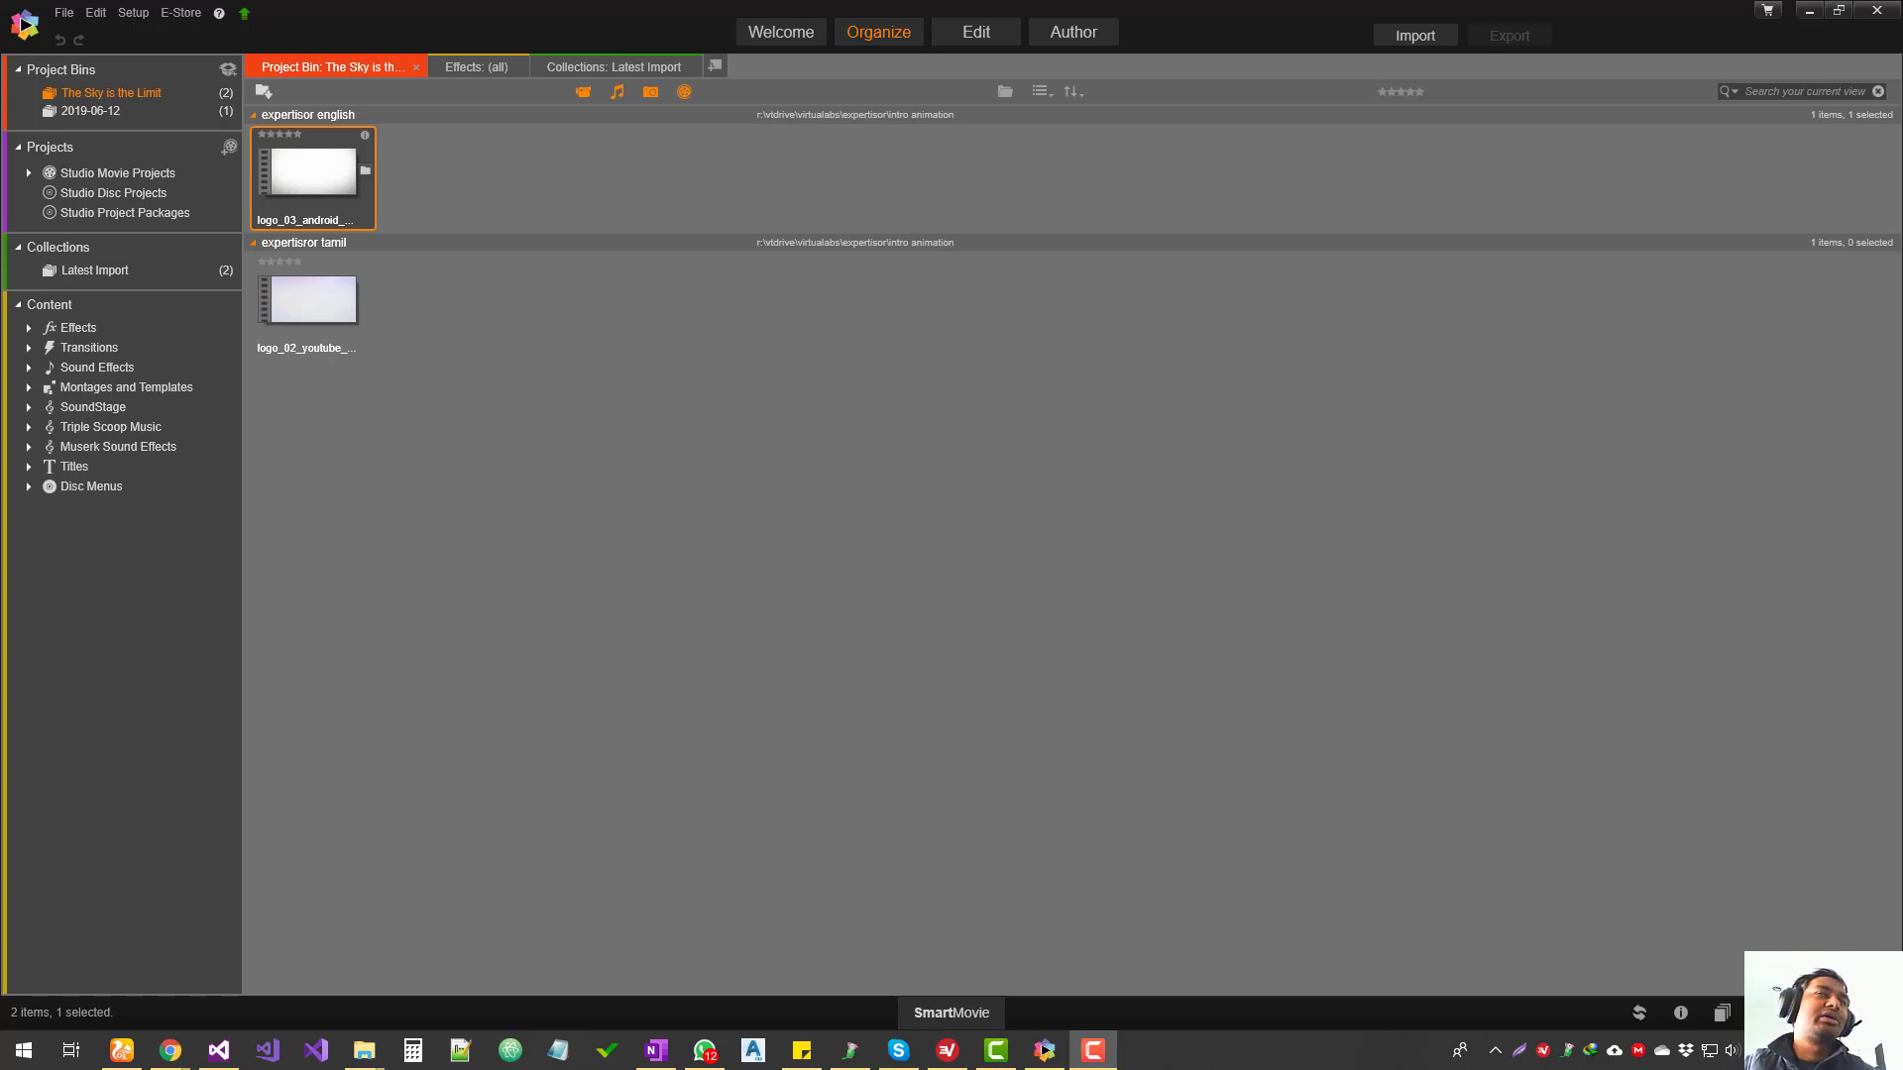
Step: Un-maximize Pinnacle Studio, position it over Camtasia, then return it to full screen
drag(539, 16, 874, 205)
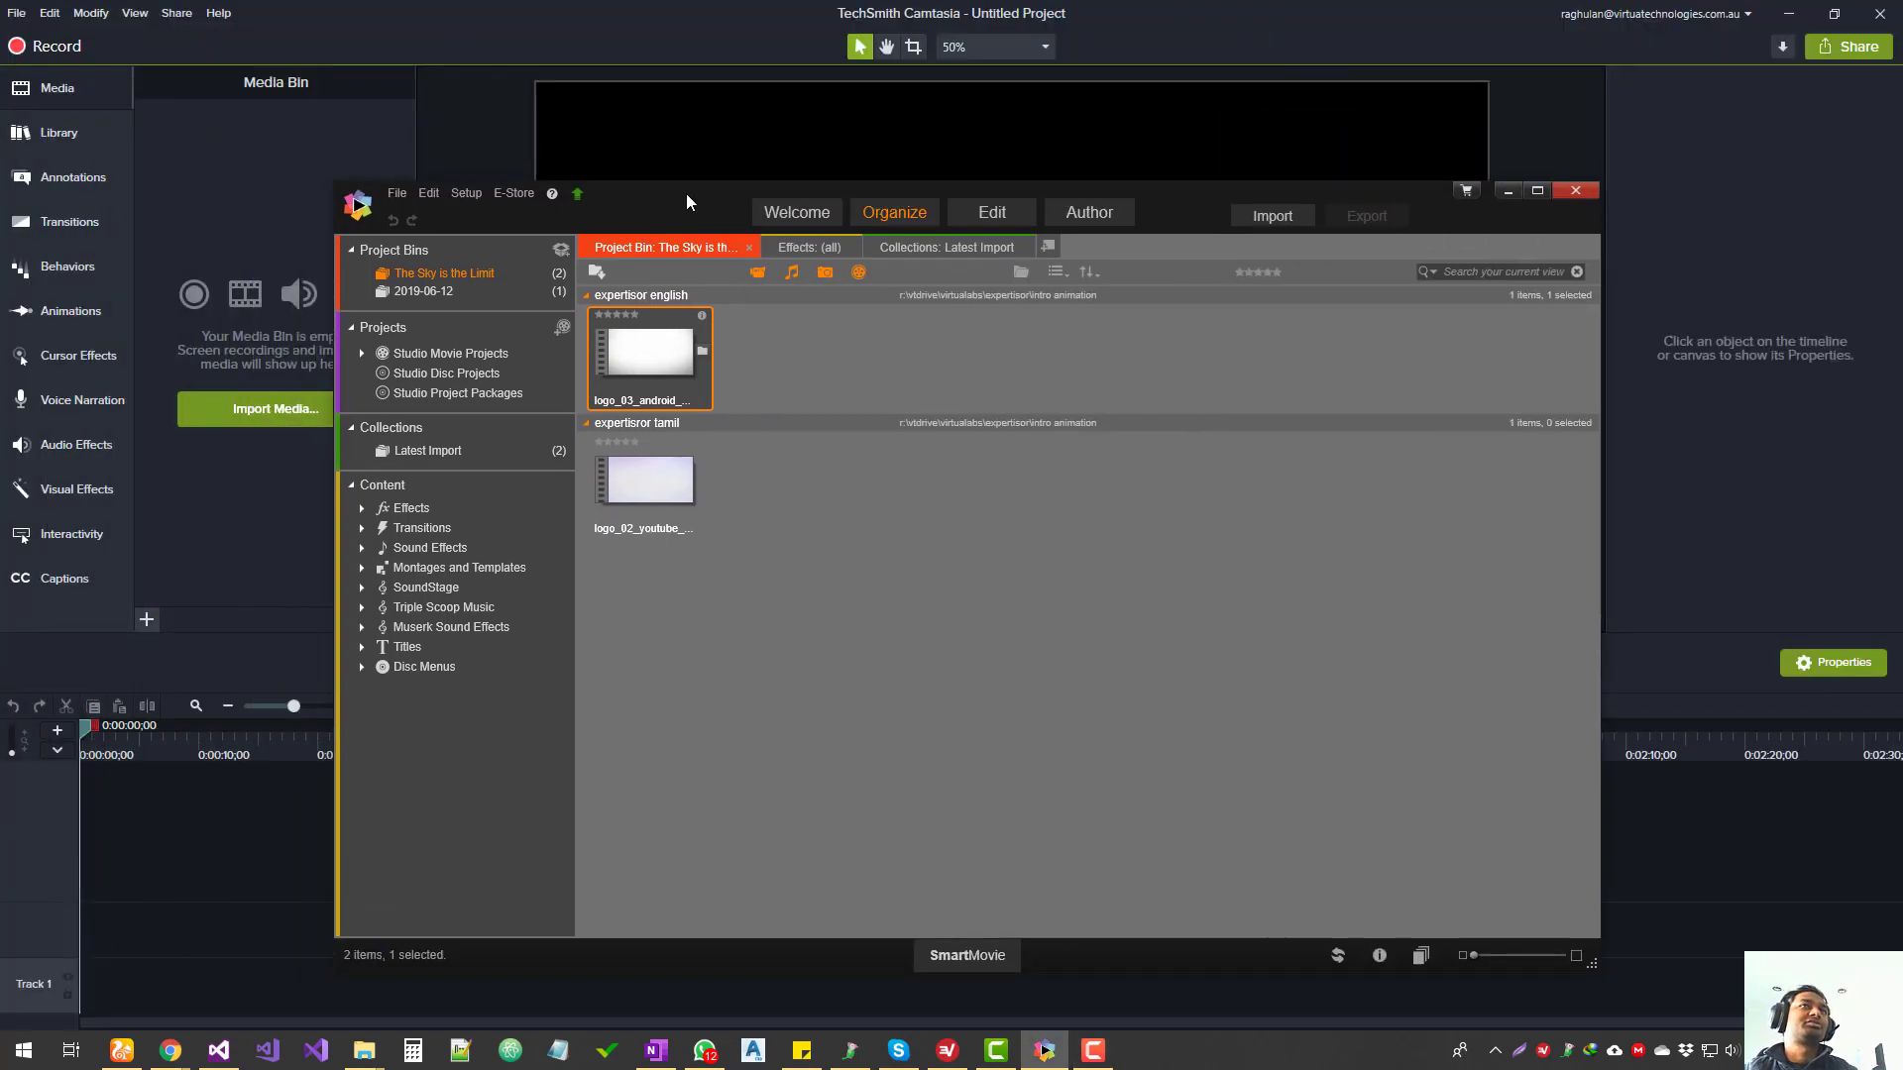
drag(686, 193, 764, 210)
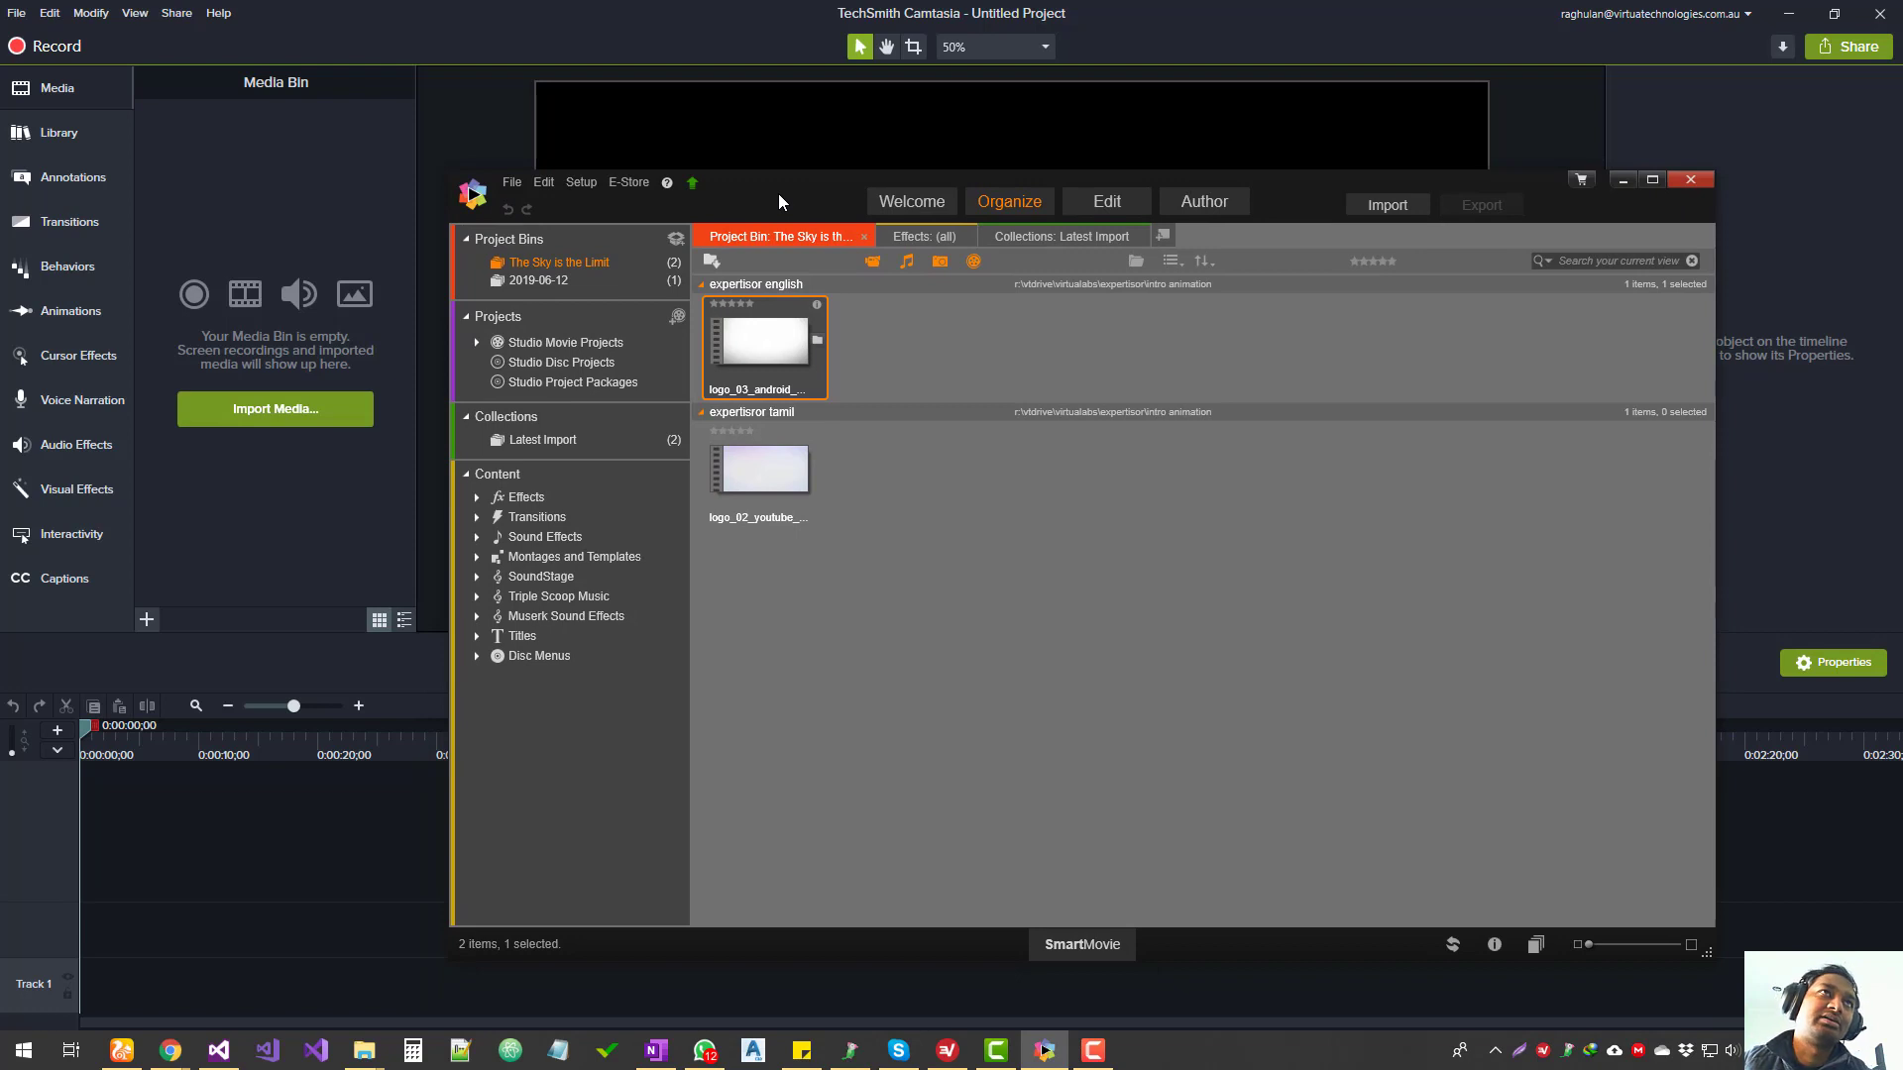
drag(782, 189, 795, 181)
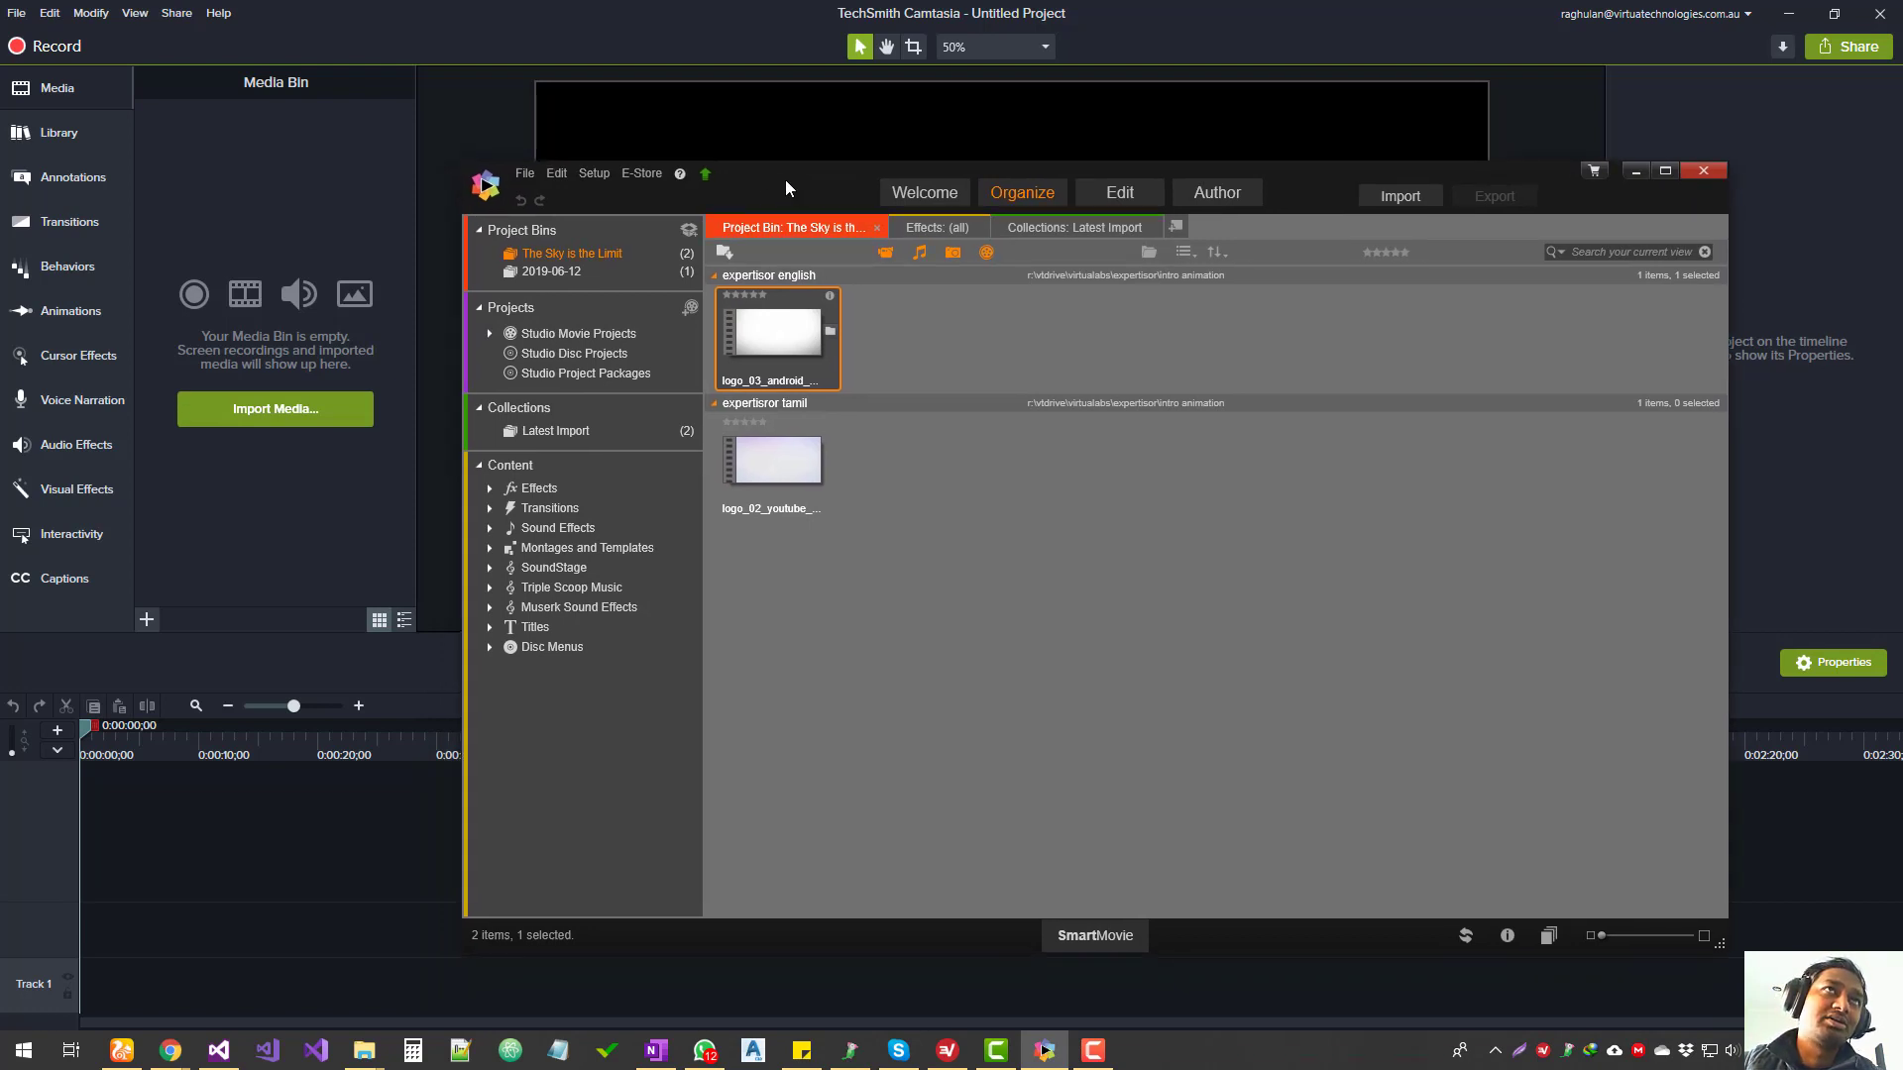
mouse_move(785, 180)
mouse_down()
mouse_move(770, 231)
mouse_move(769, 182)
mouse_up()
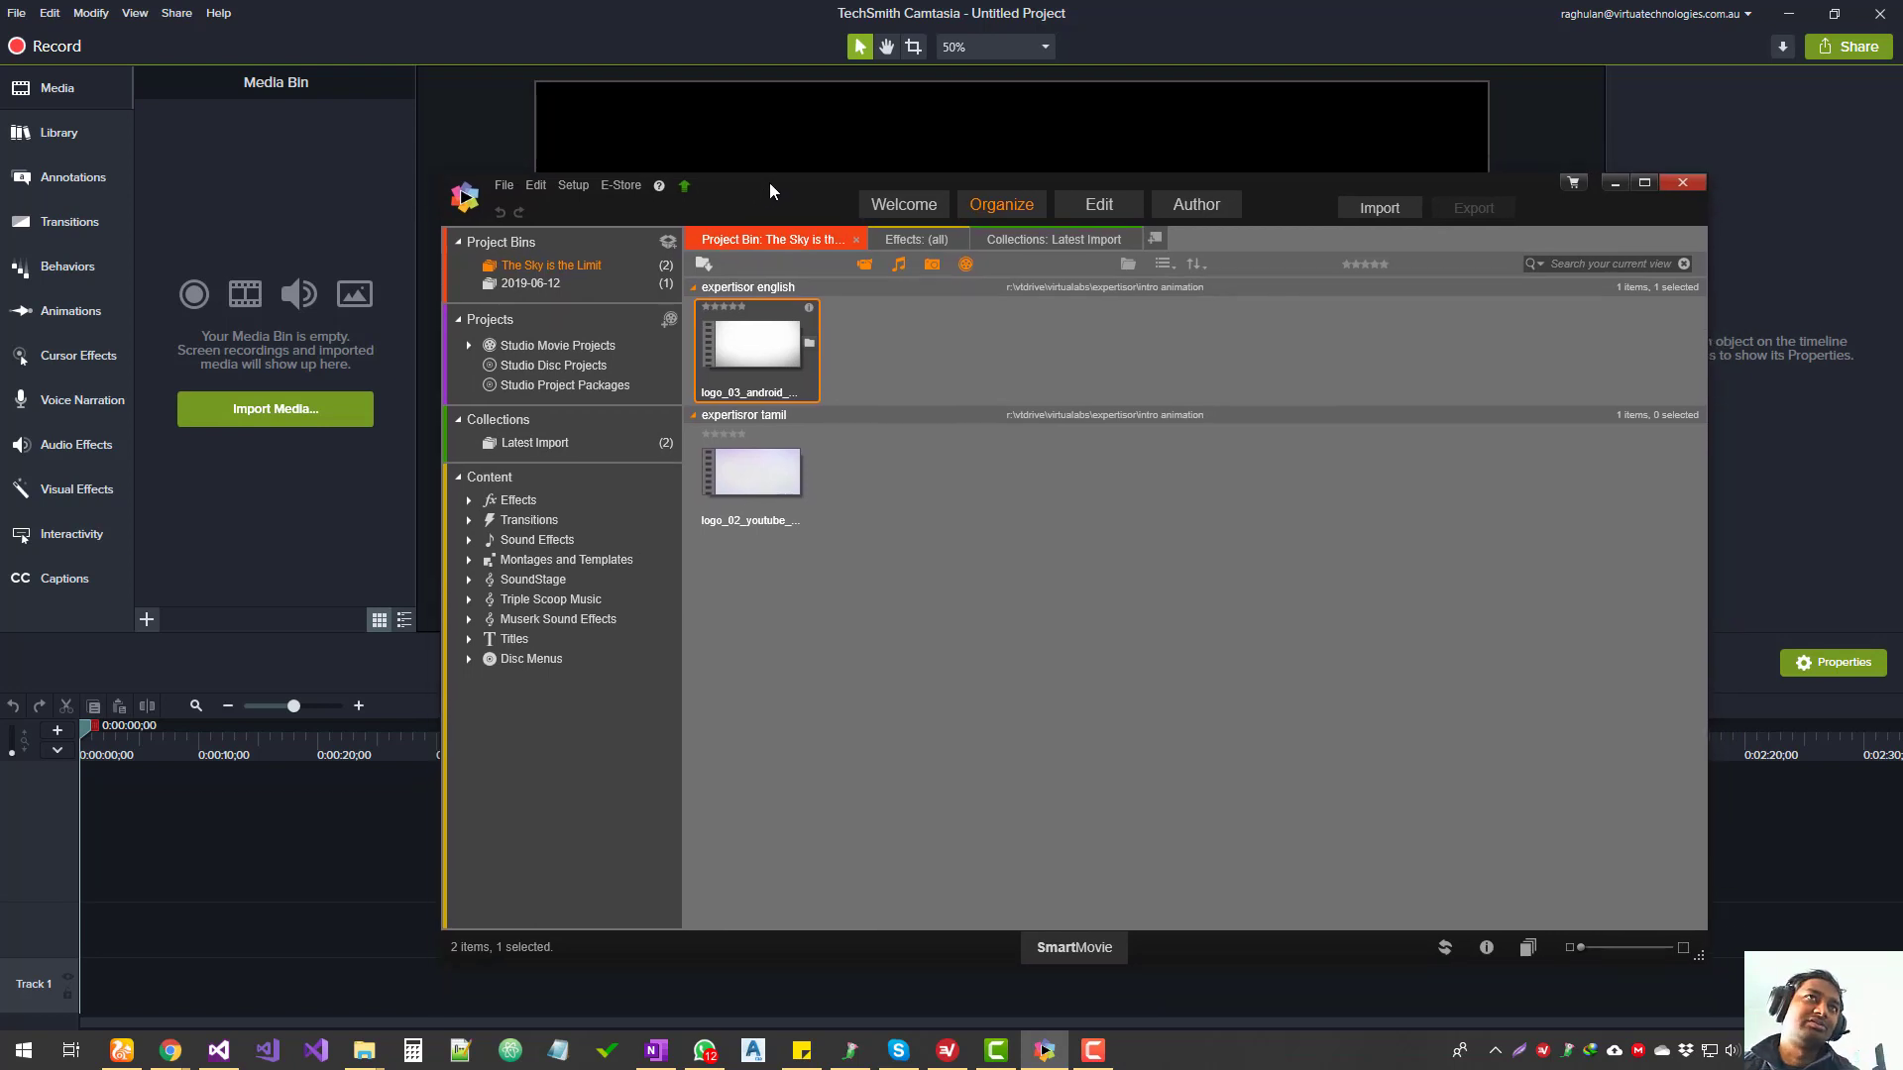
drag(769, 183, 758, 173)
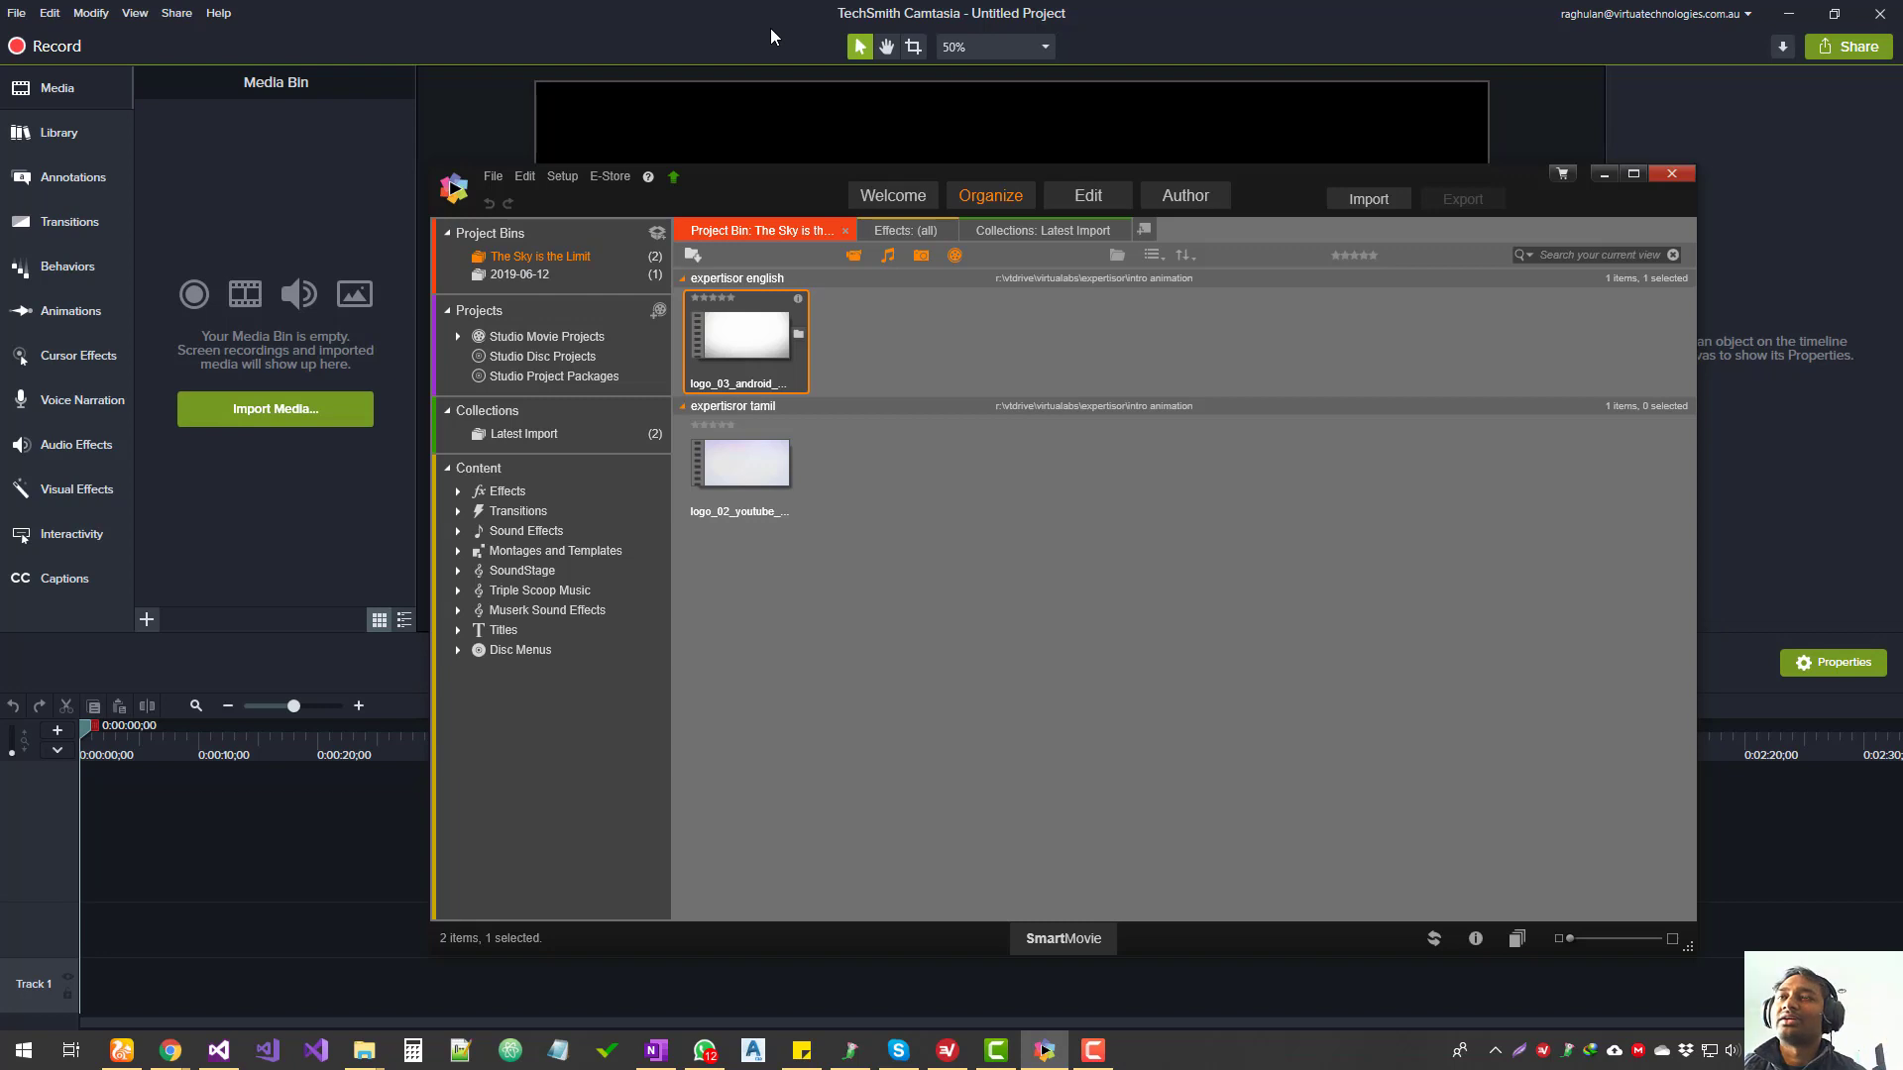
mouse_move(768, 187)
mouse_down()
mouse_move(751, 235)
mouse_move(761, 220)
mouse_up()
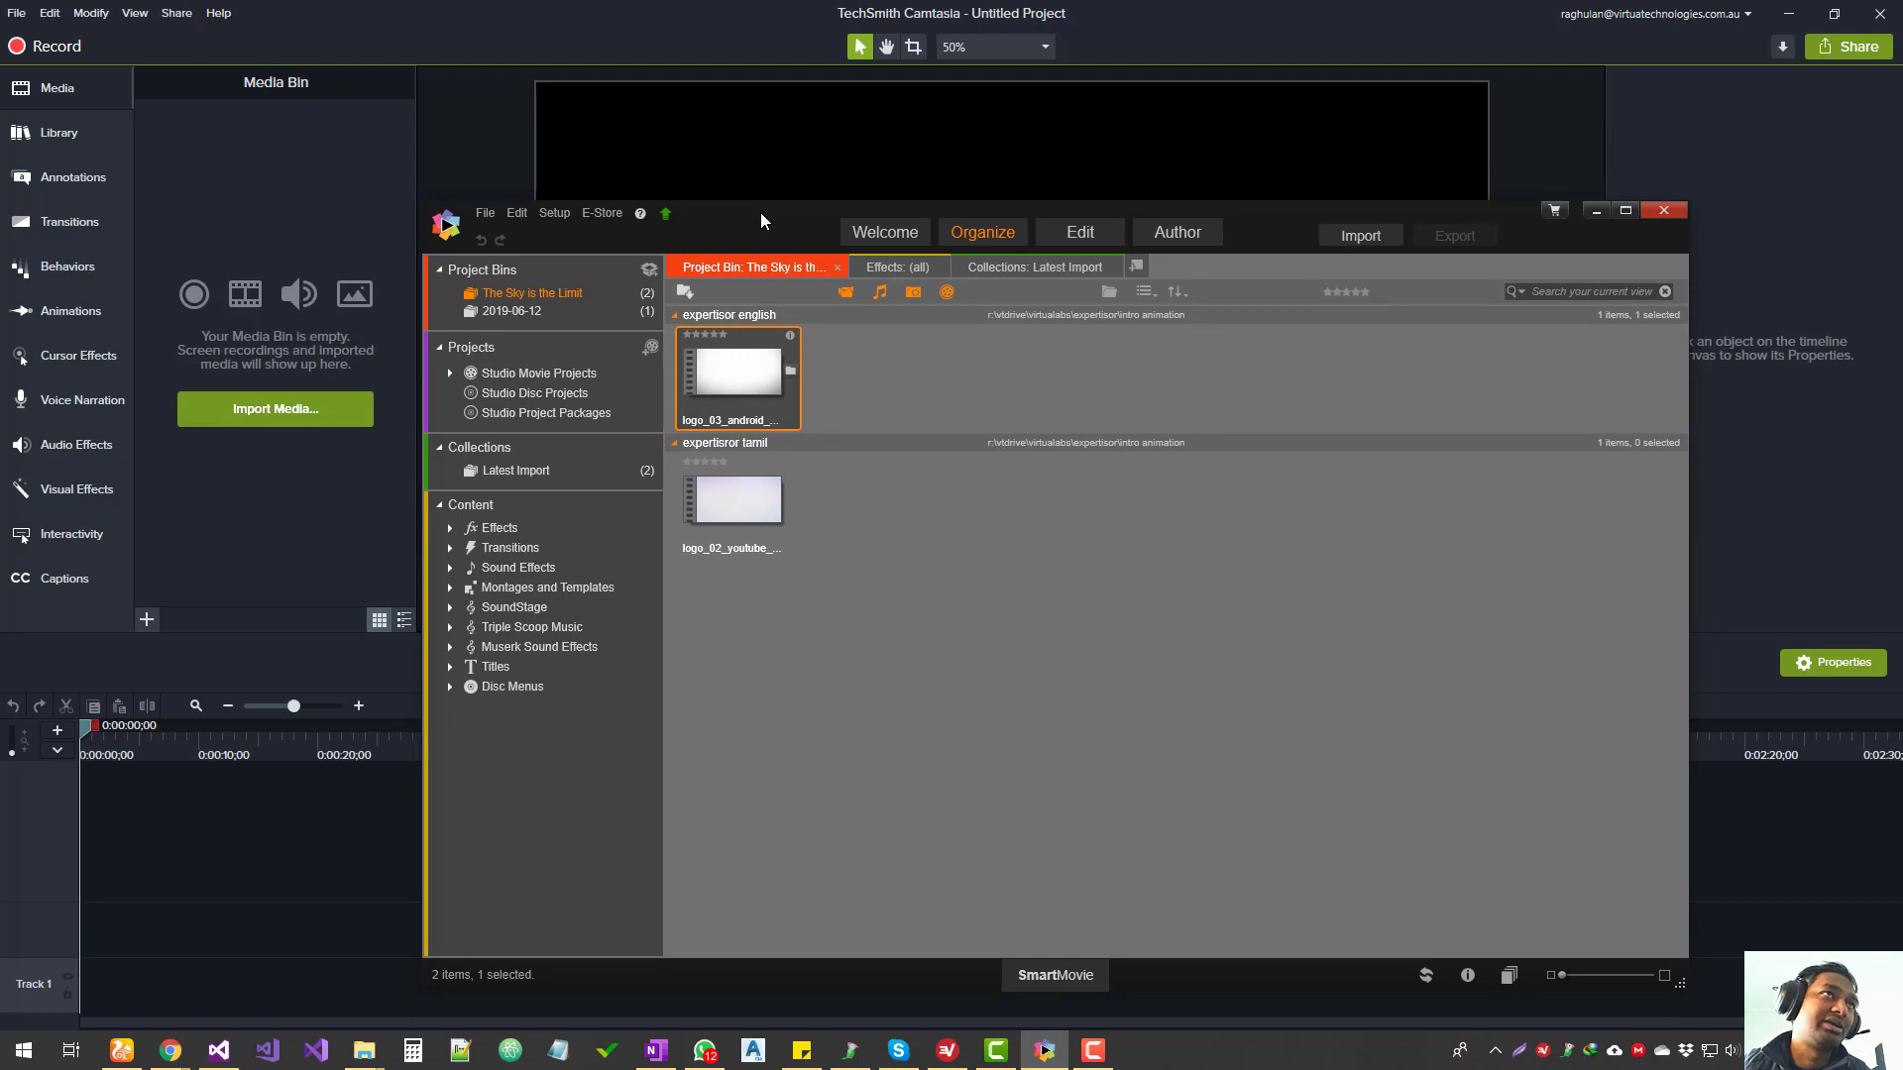
drag(761, 213, 789, 181)
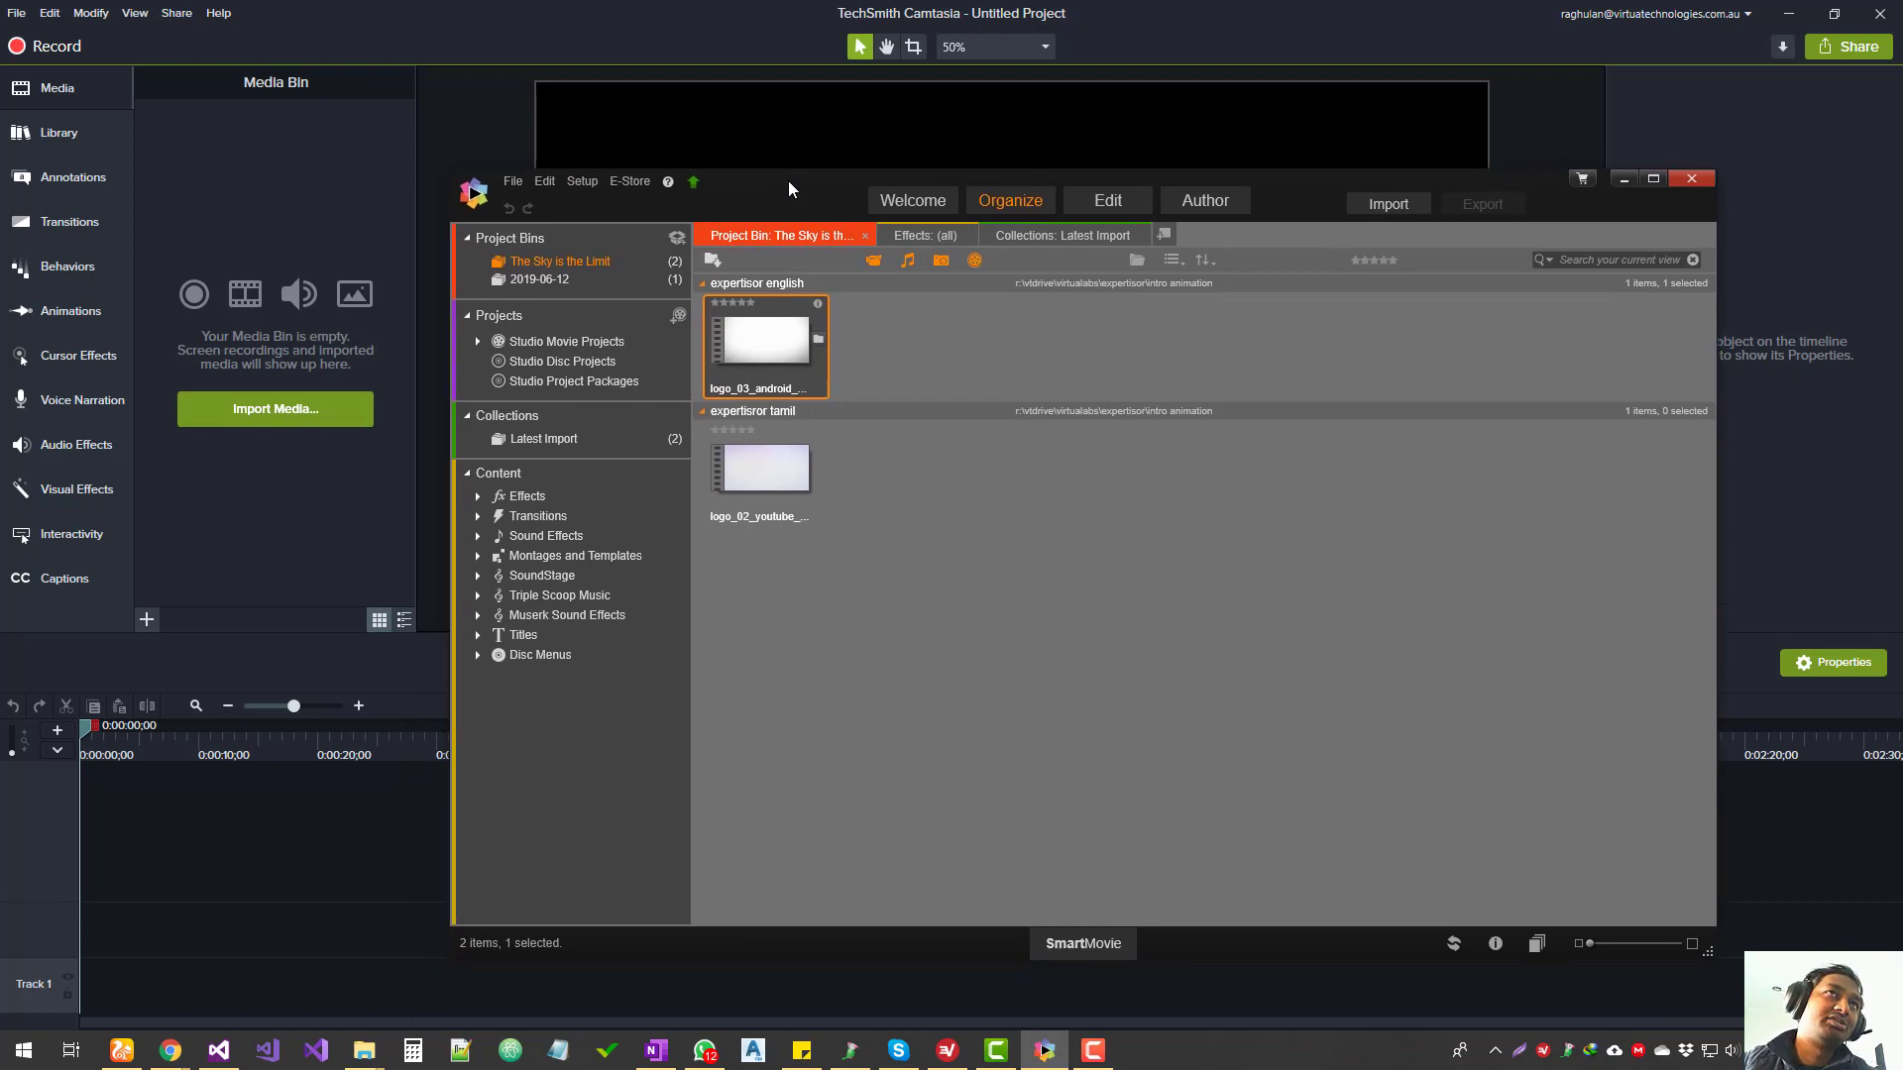
drag(788, 181, 789, 231)
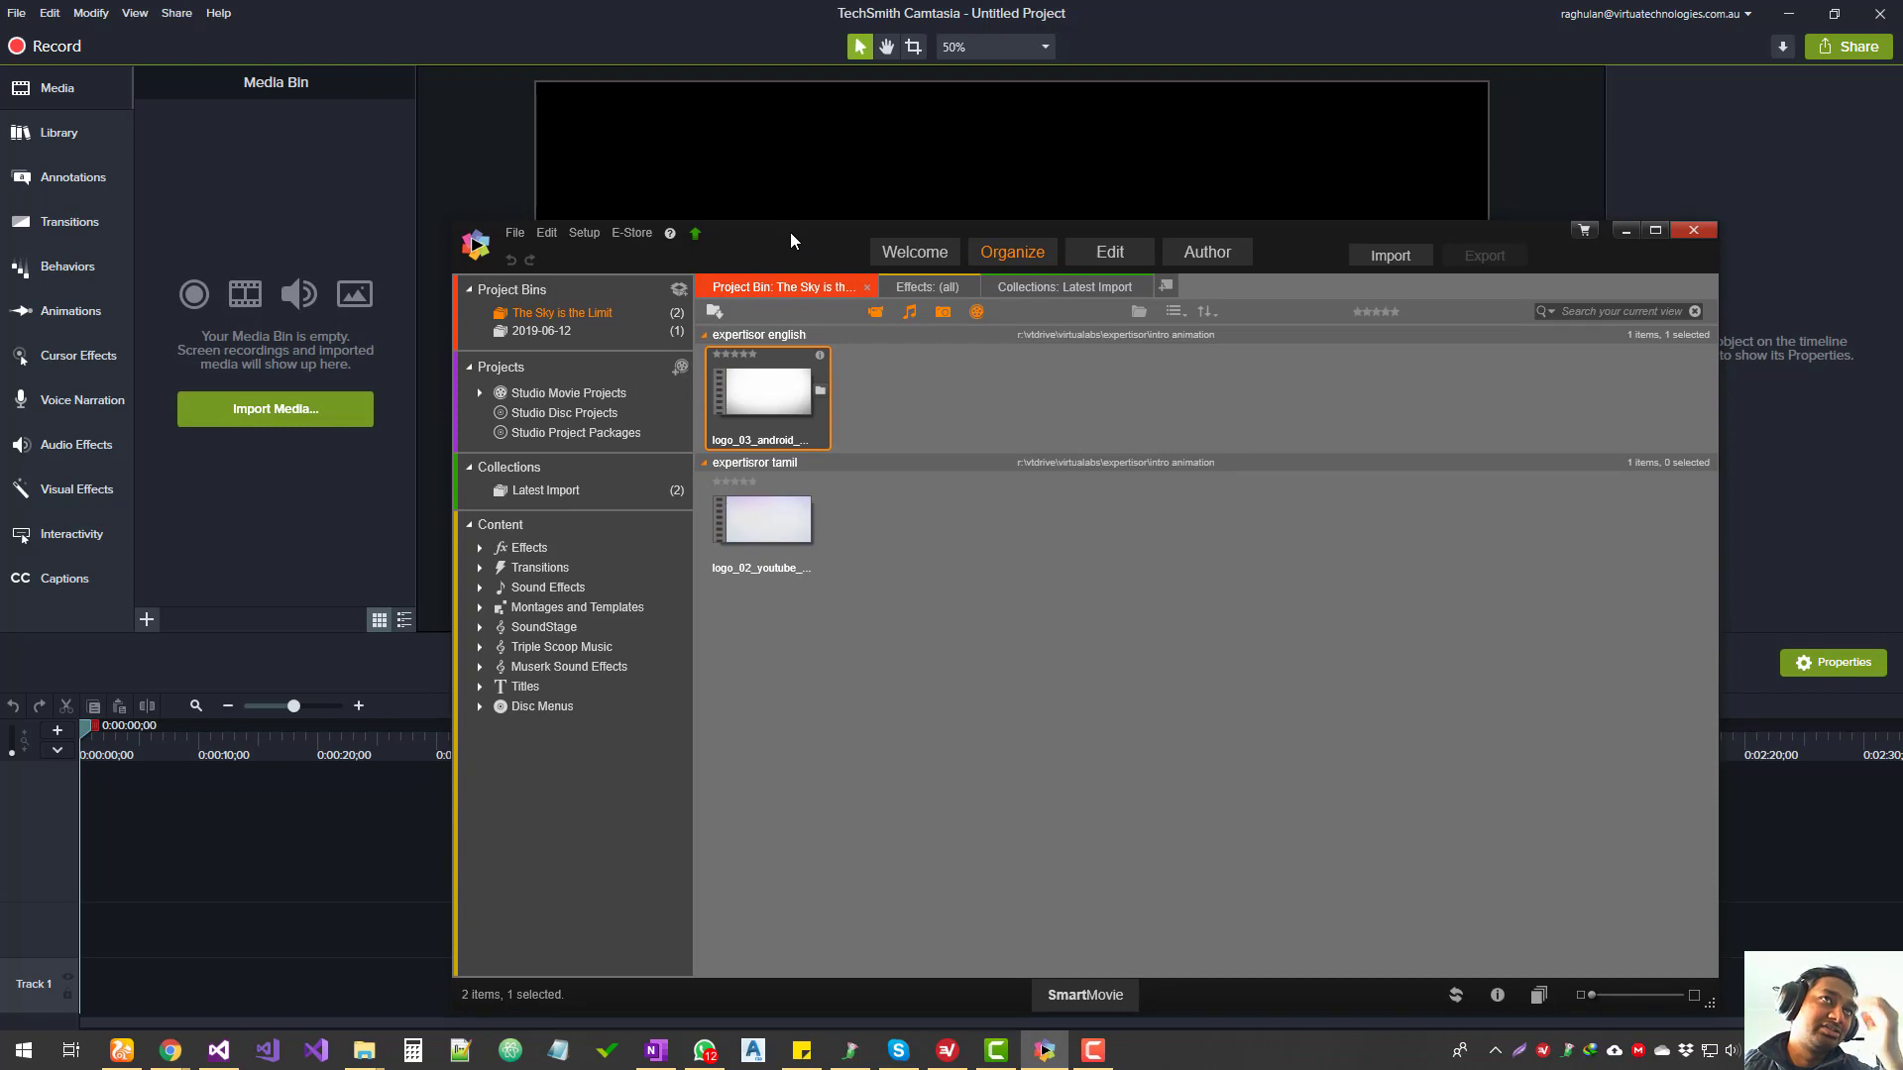
drag(789, 232, 800, 216)
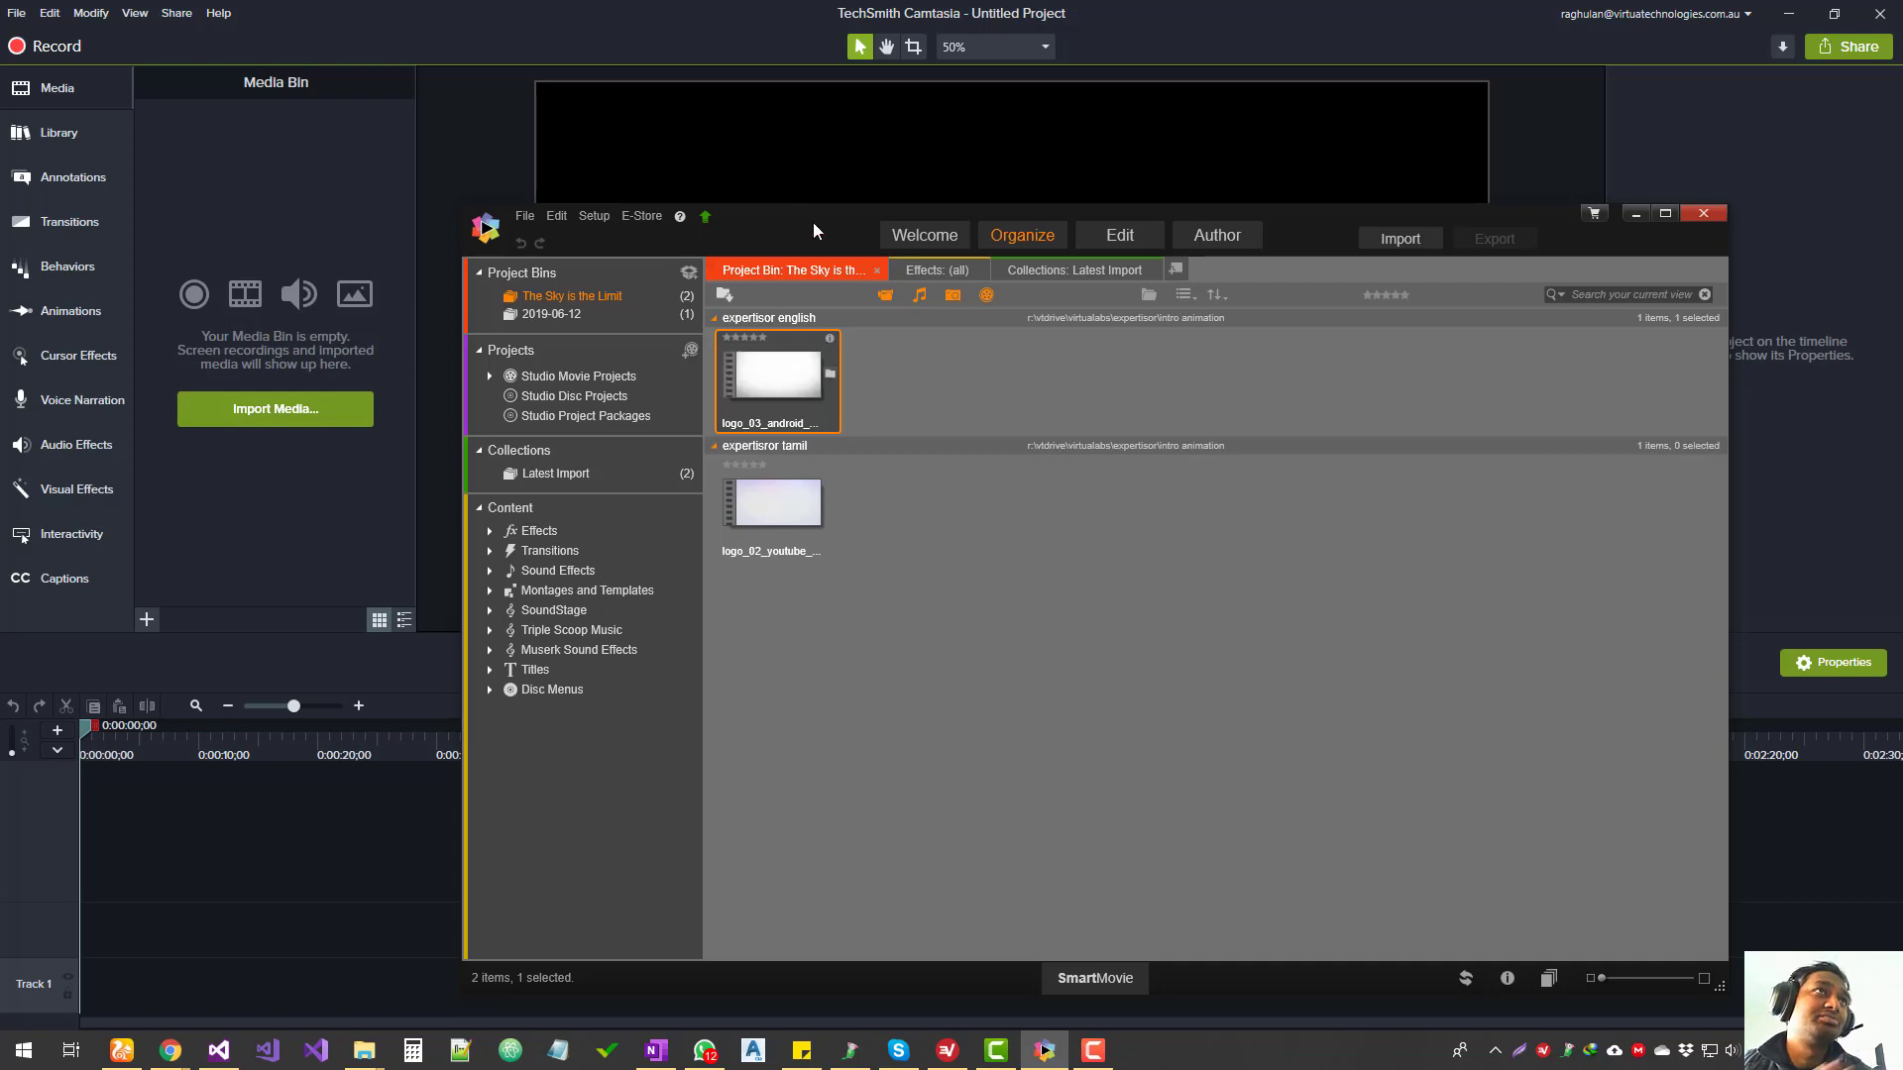
double_click(813, 222)
Step: Create a new movie project through File > New > Movie
click(62, 14)
click(62, 13)
mouse_move(327, 32)
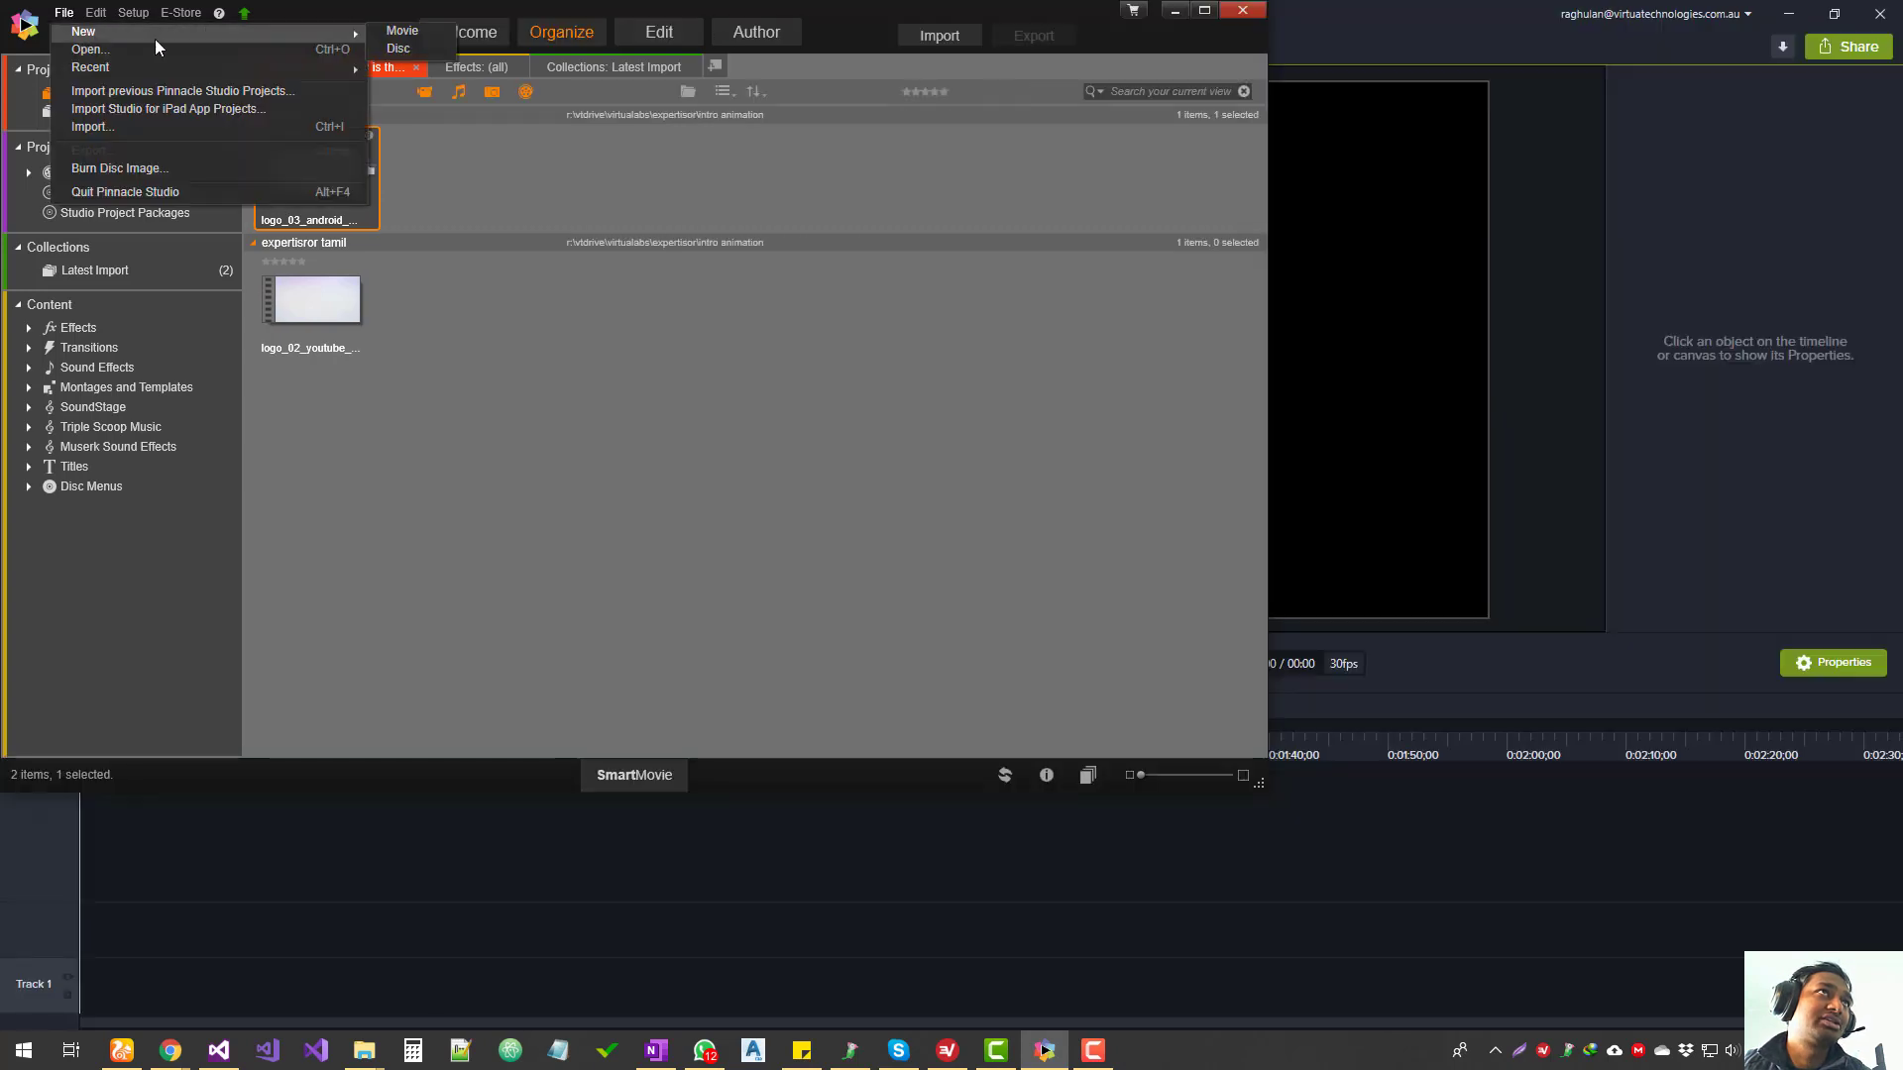
click(396, 34)
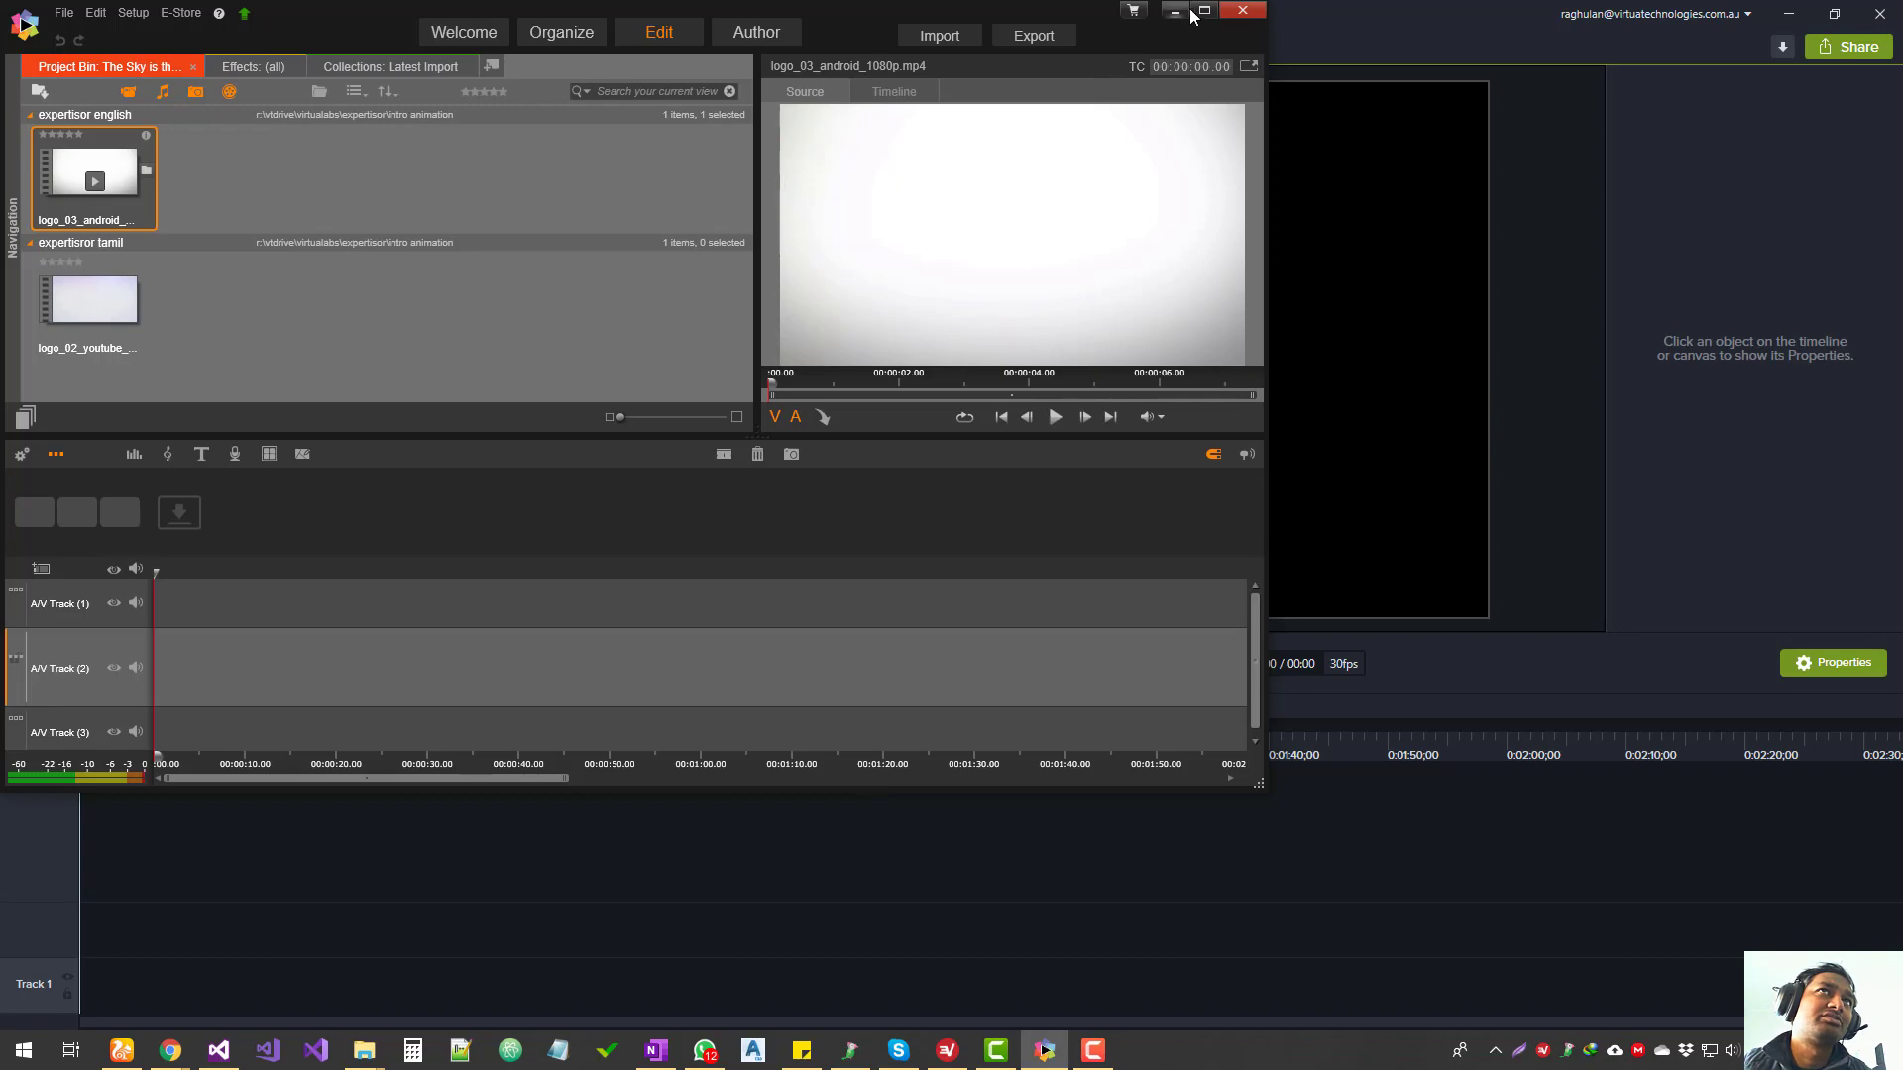
Step: Maximize the Edit workspace and slide out the library navigation panel
drag(872, 15, 1492, 68)
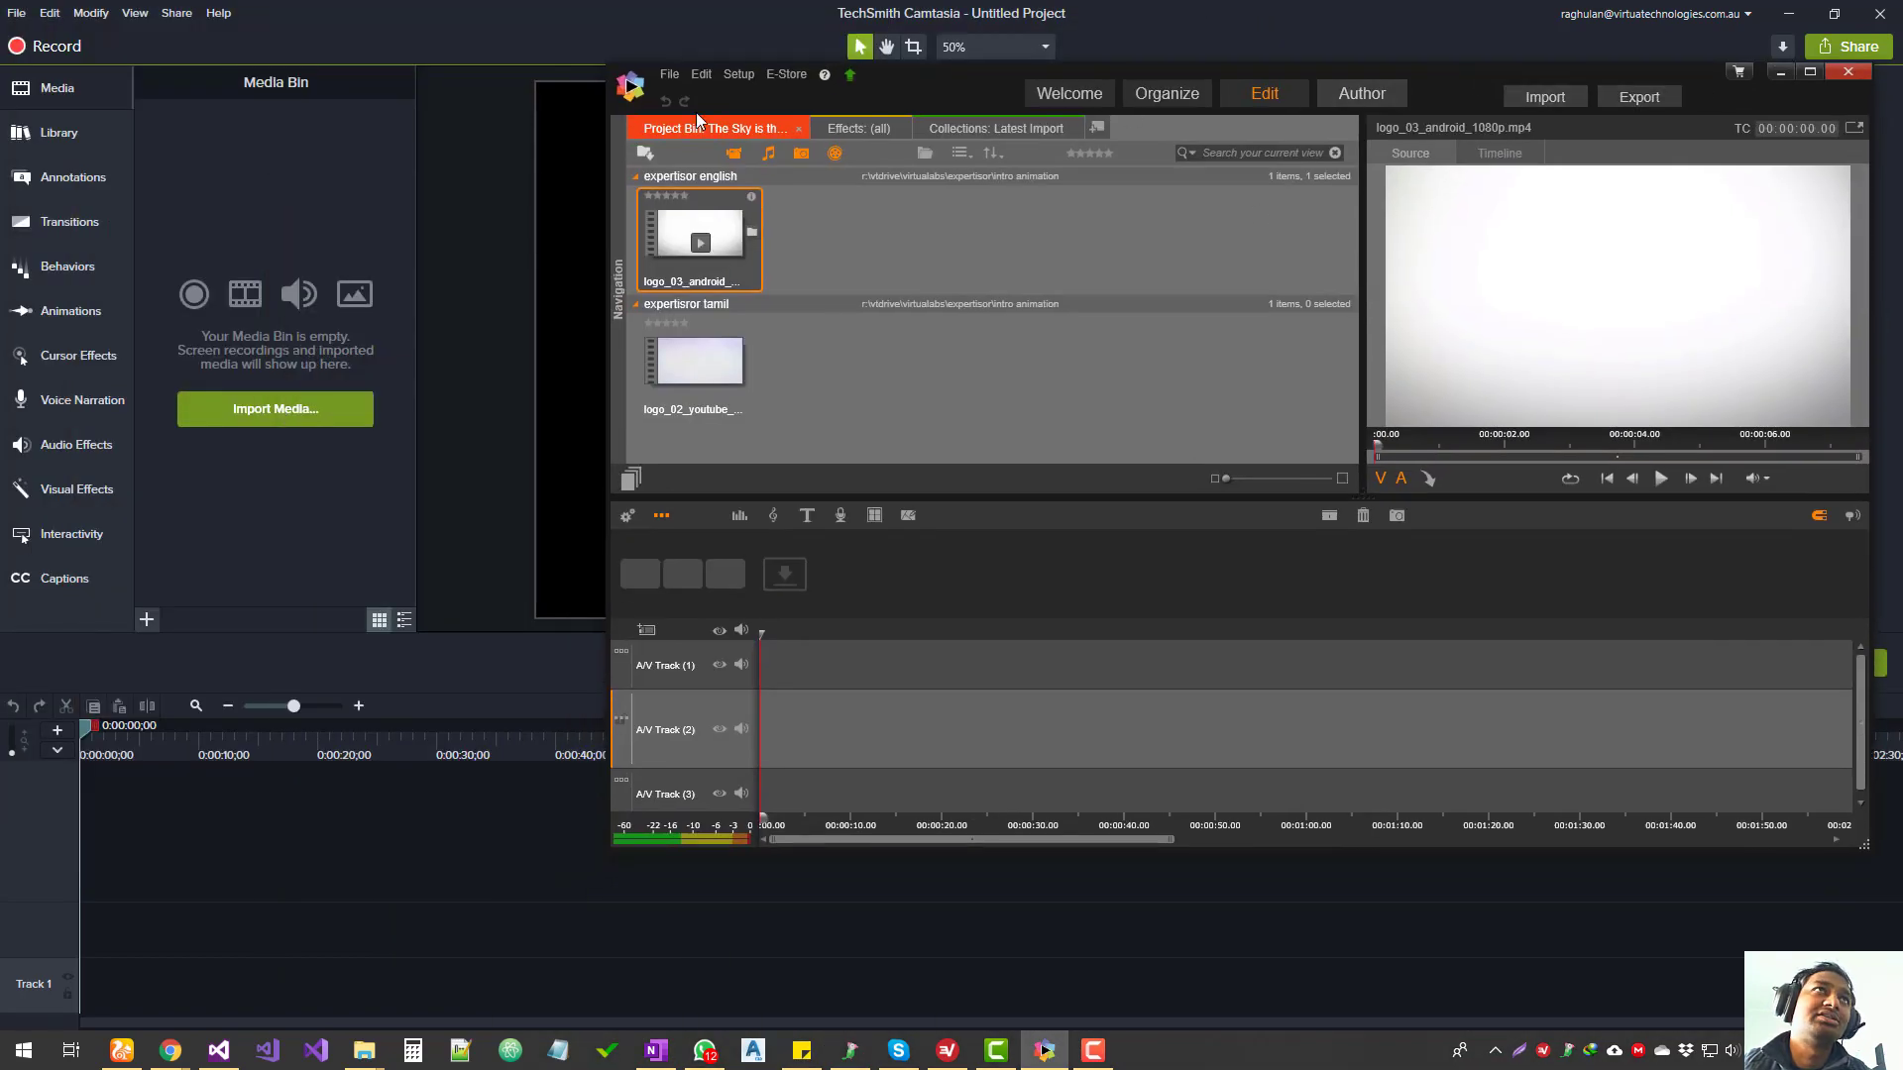
click(1810, 71)
click(12, 282)
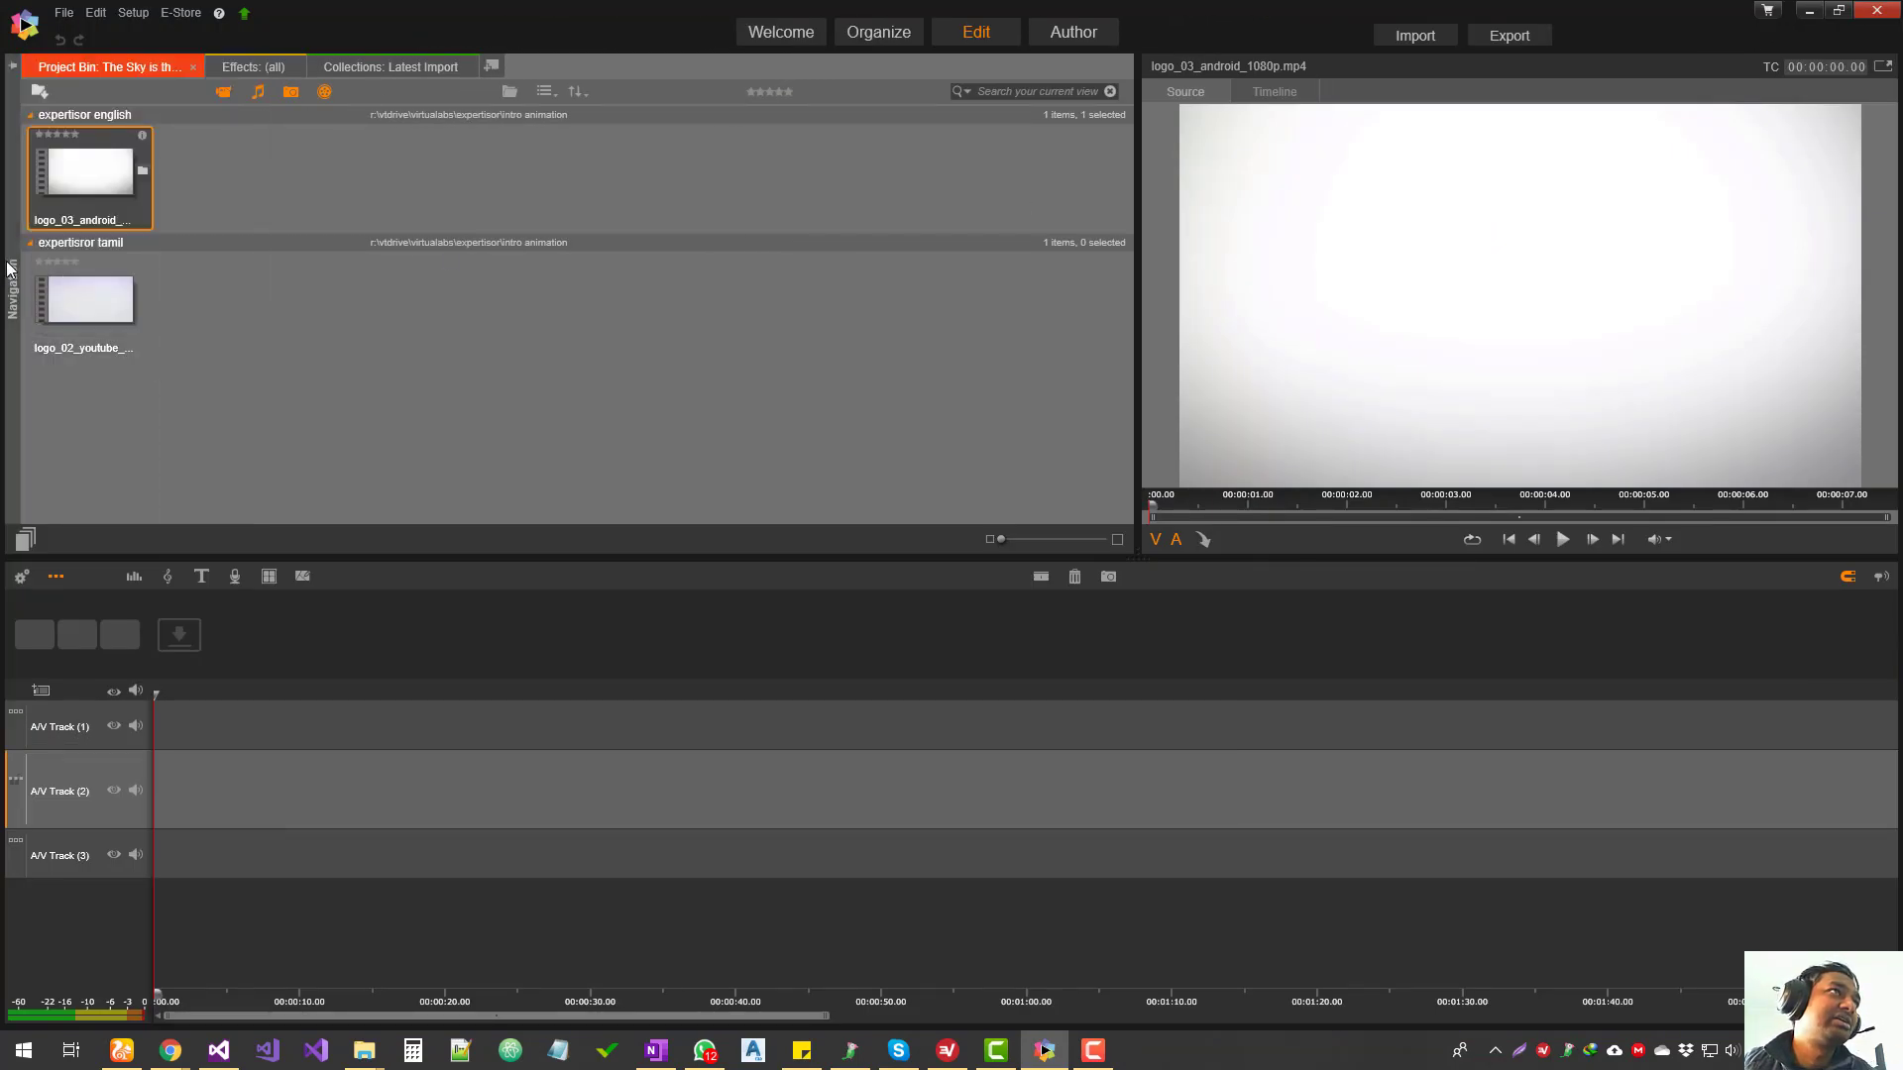
Step: Expand and collapse the Effects and Transitions categories, then minimize Pinnacle Studio to show Camtasia
click(14, 273)
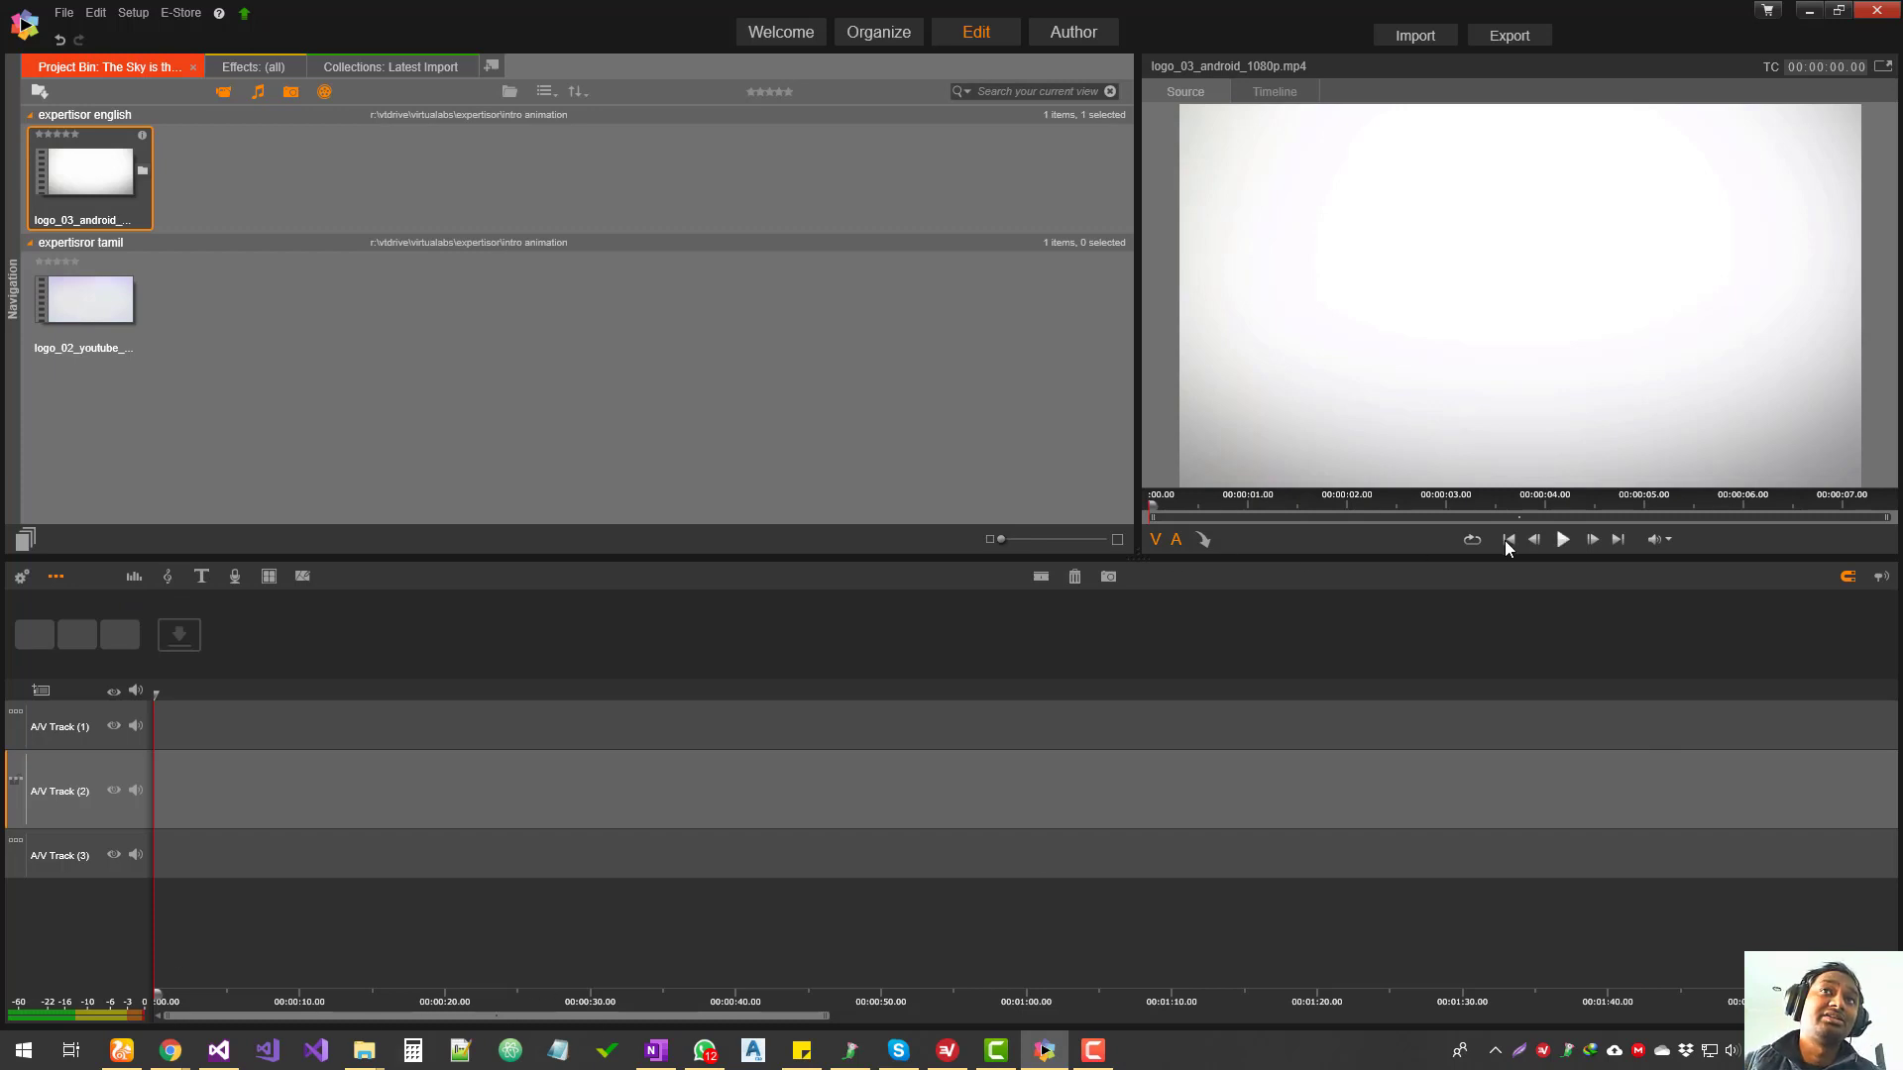
click(10, 198)
click(47, 325)
click(46, 325)
click(47, 346)
click(48, 347)
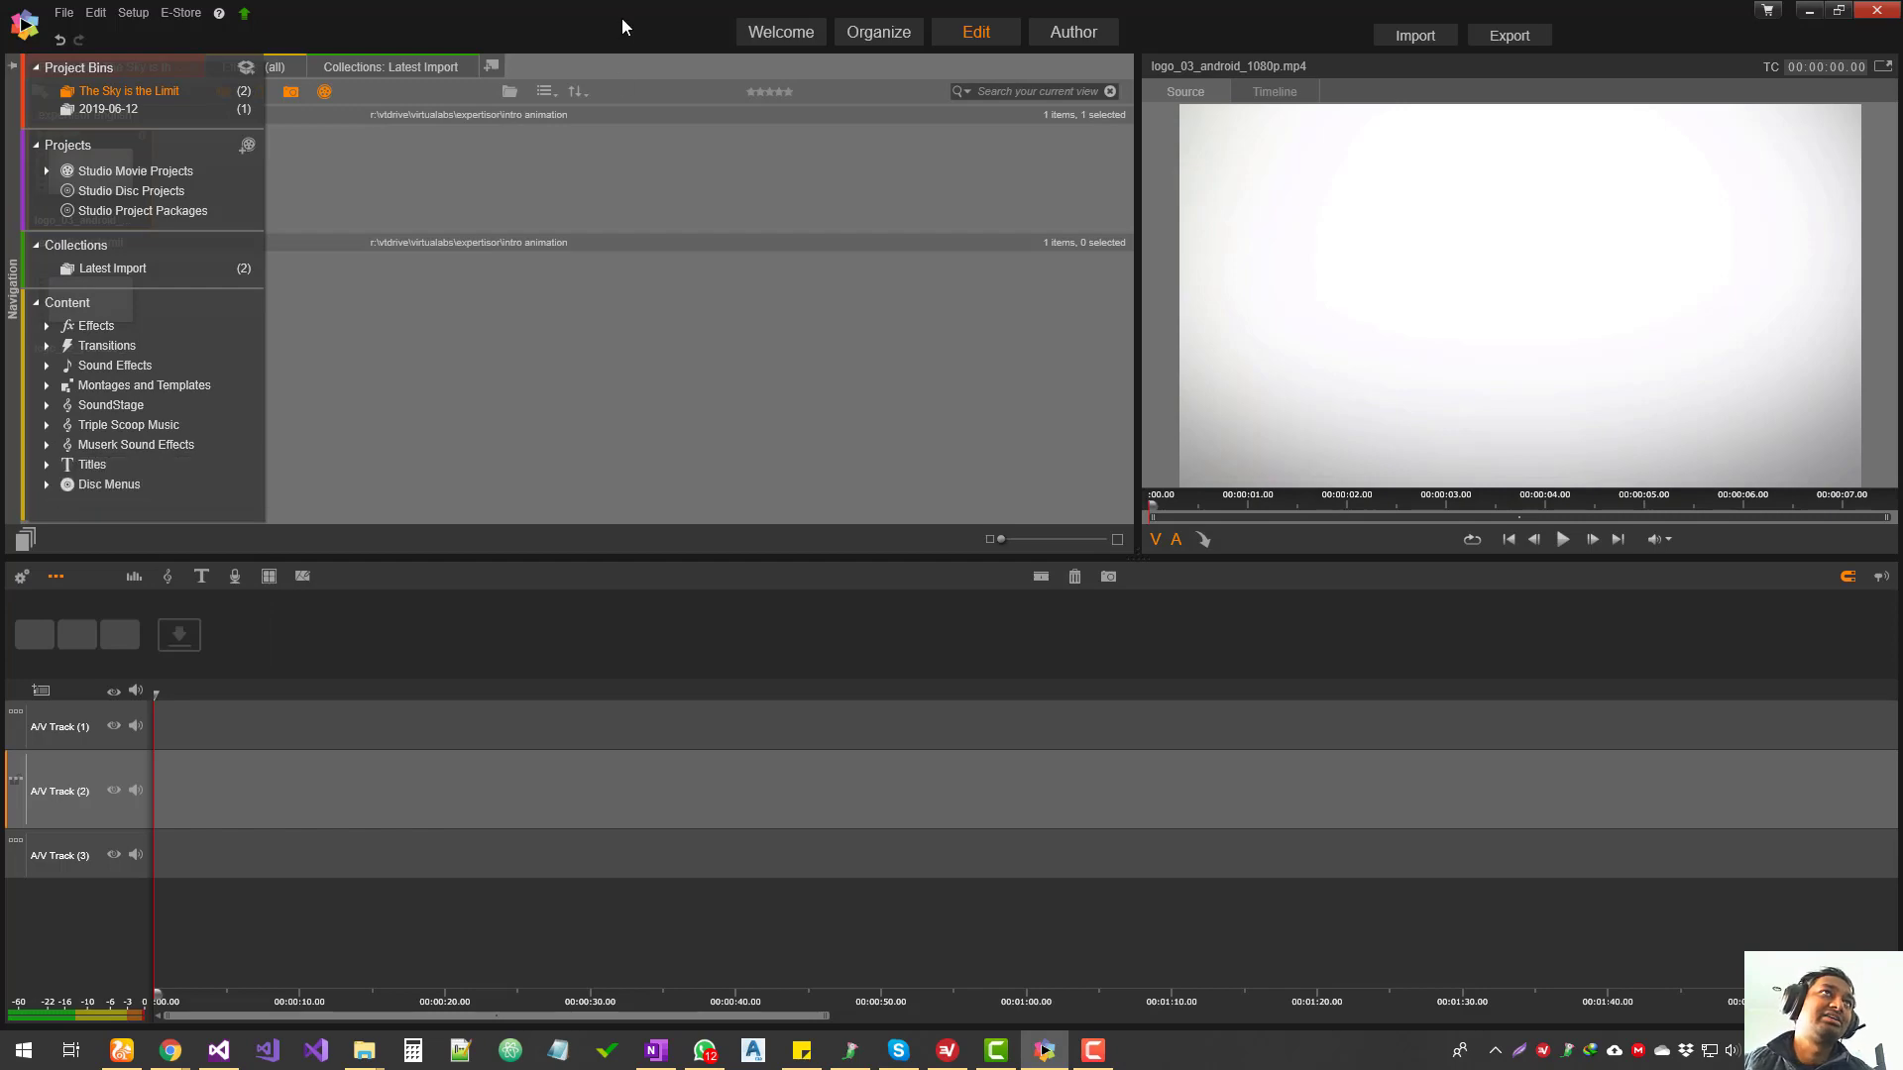
click(1809, 10)
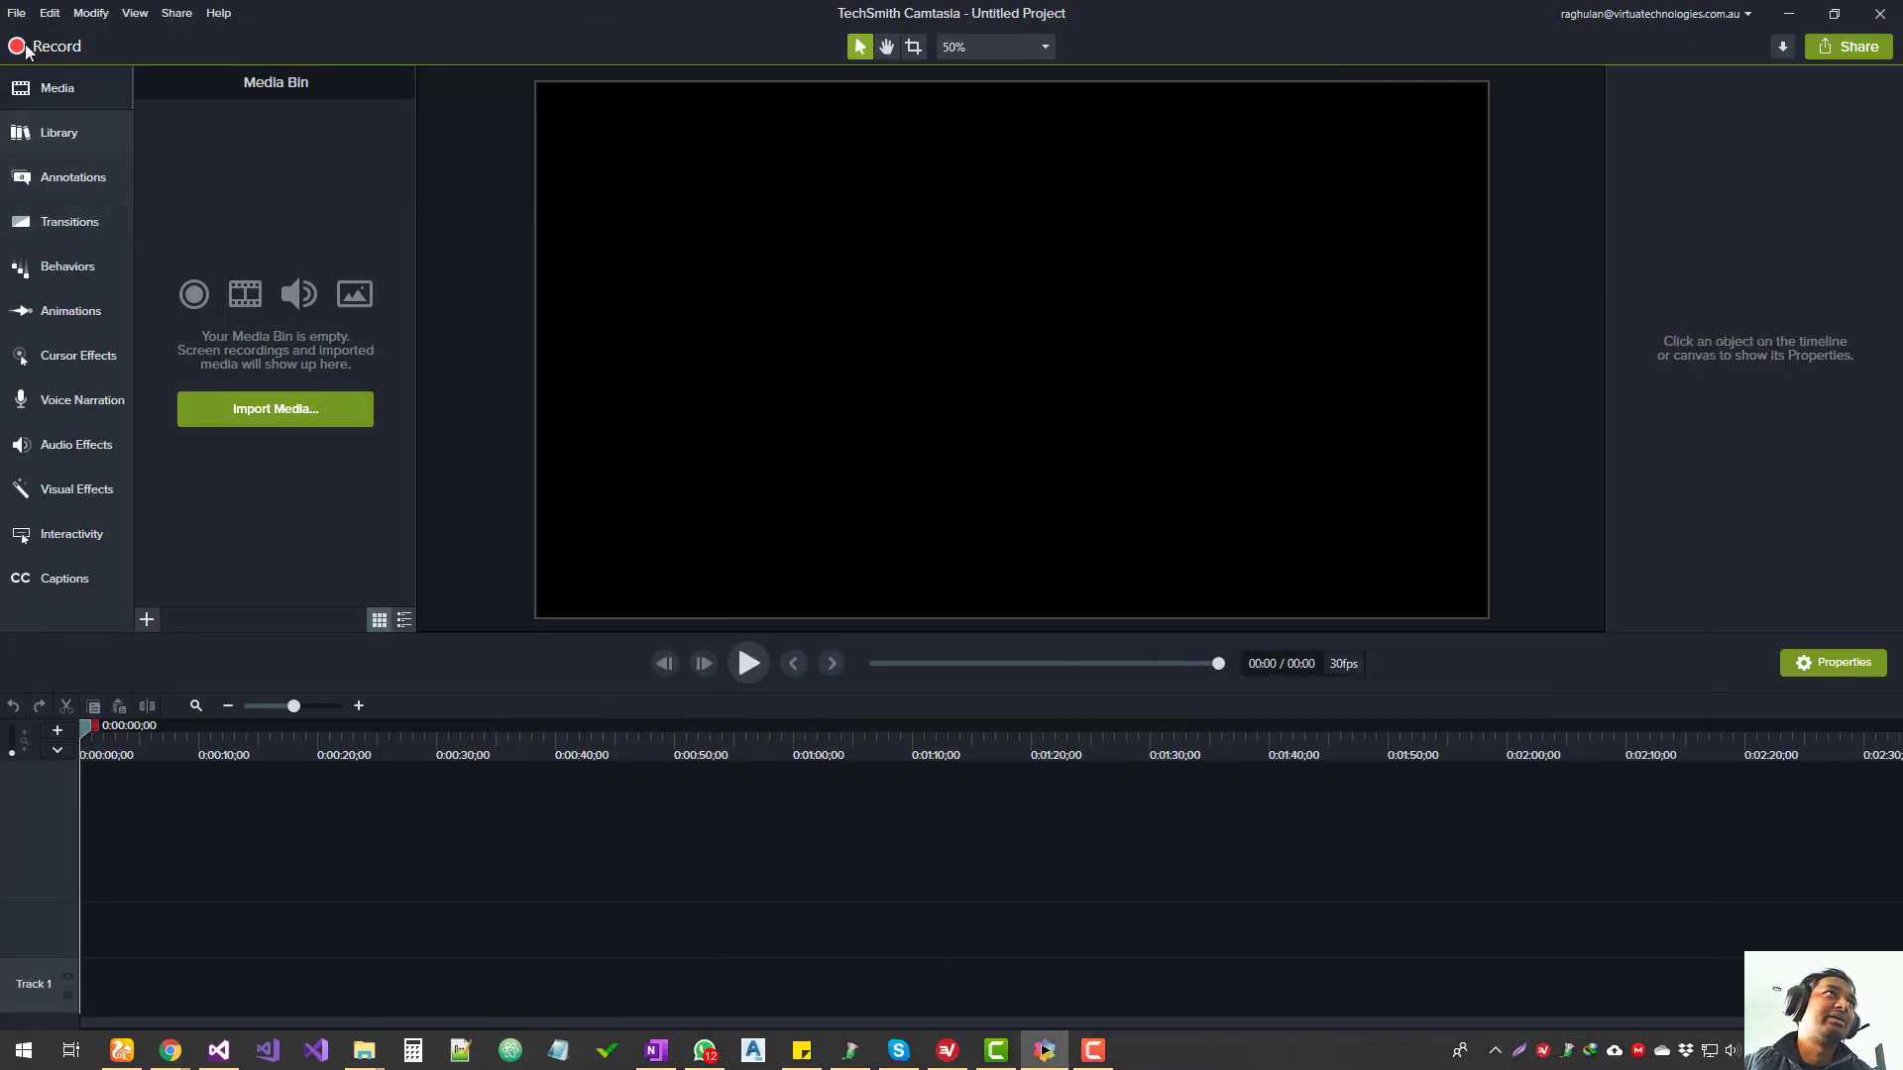
Step: Check Camtasia's File and canvas zoom menus and Share destinations, then return to Pinnacle Studio
click(16, 13)
click(499, 37)
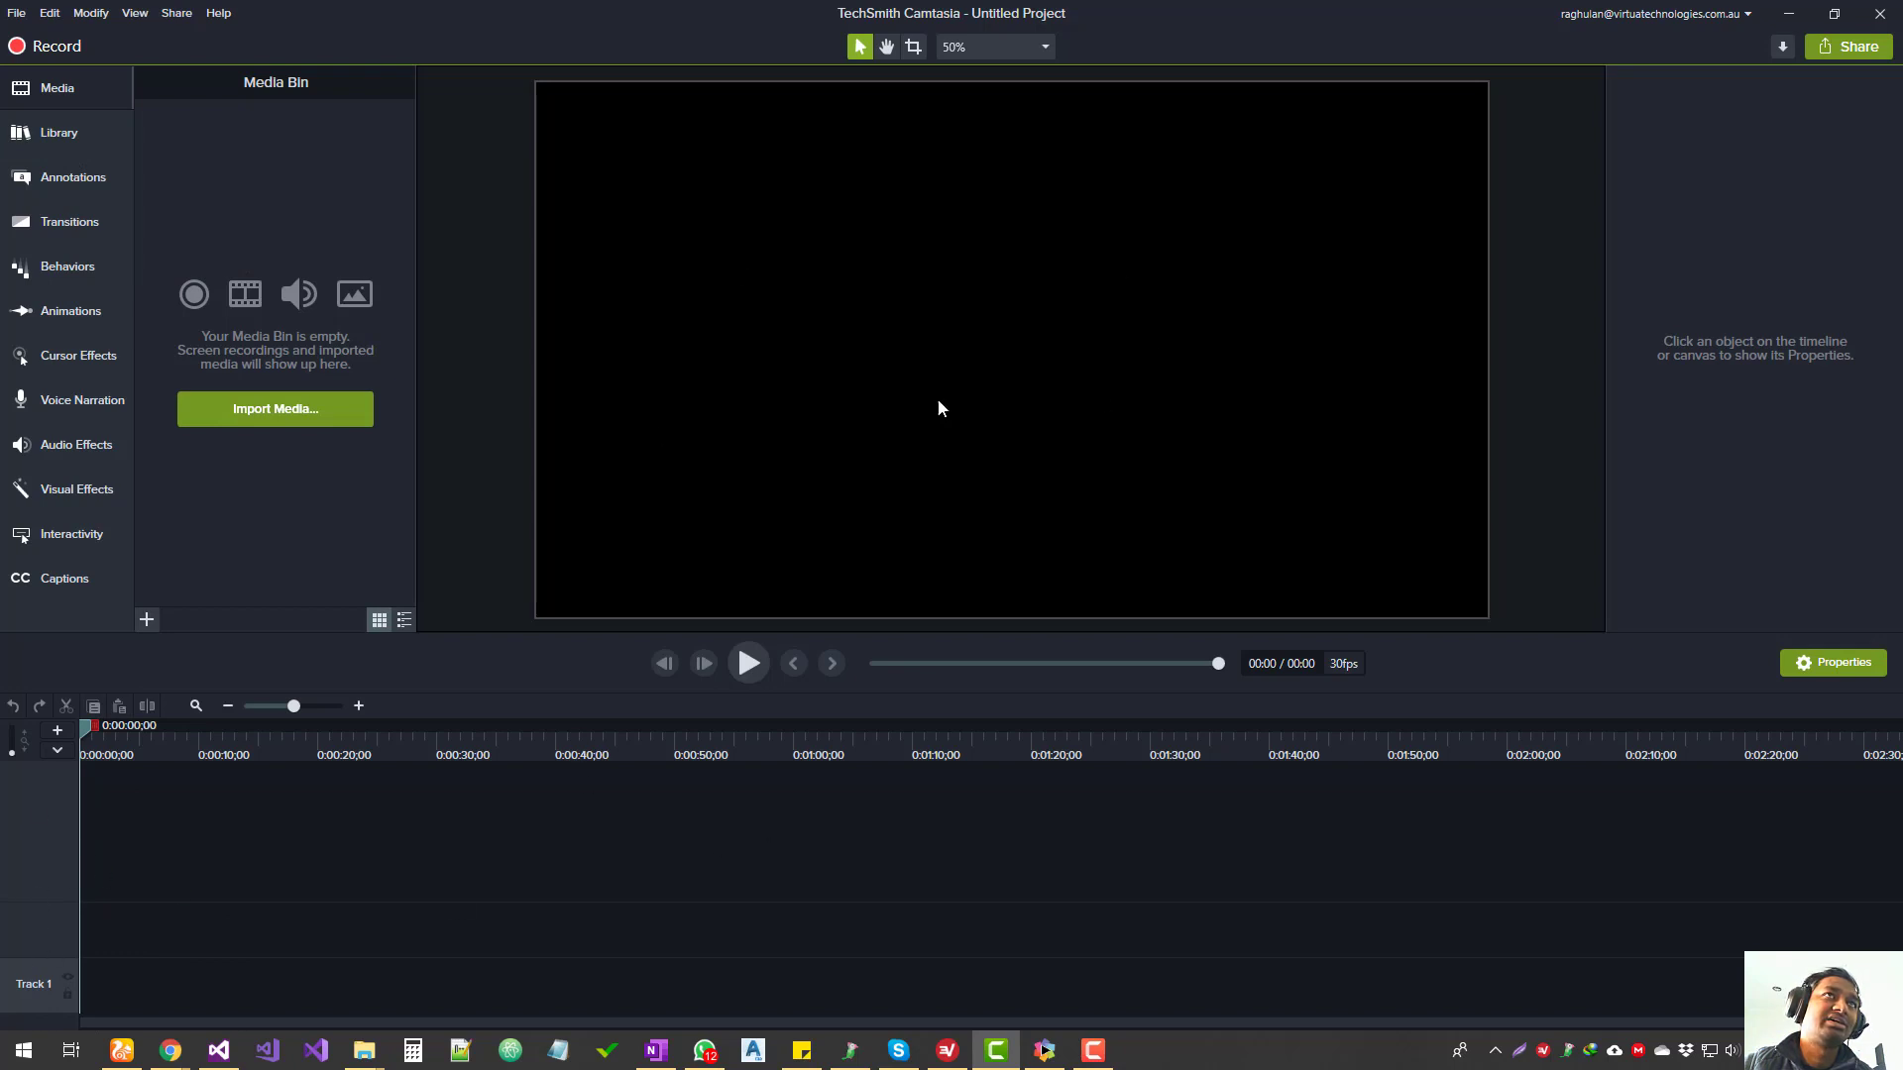
click(1021, 48)
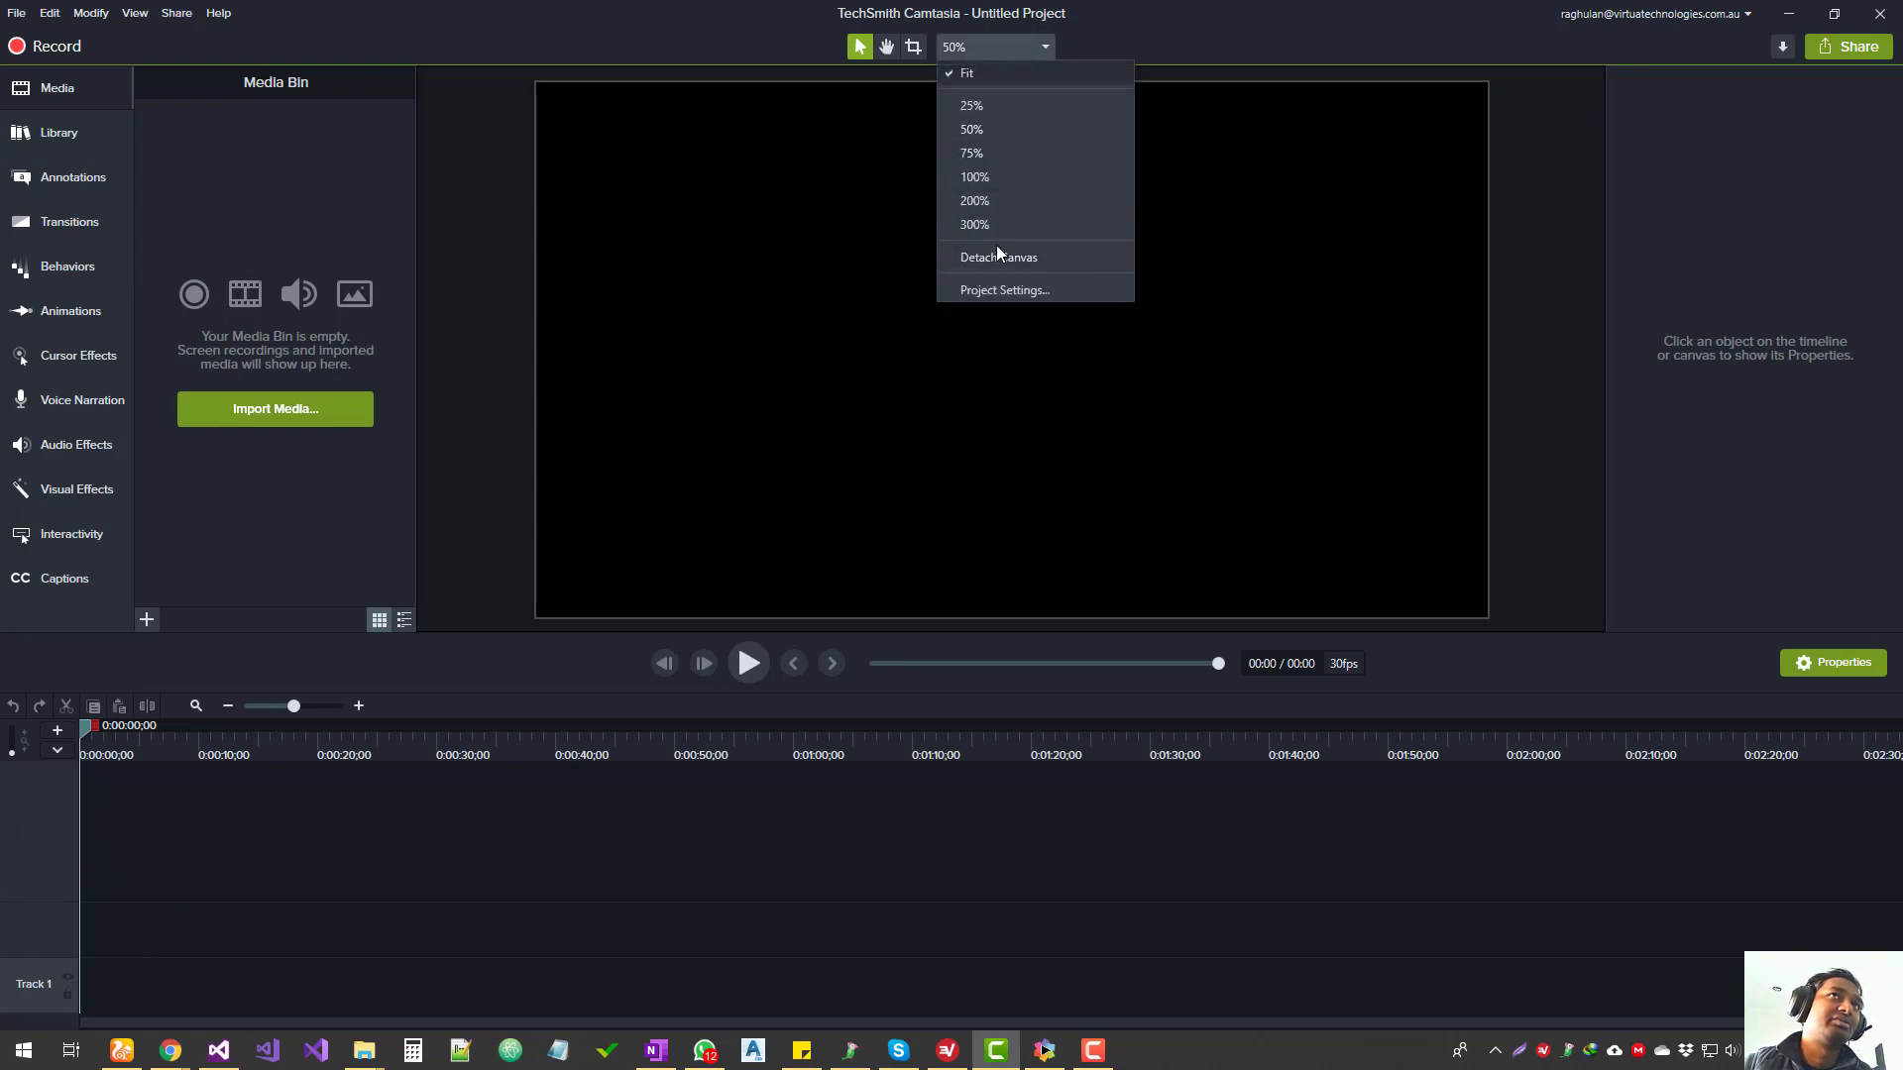
click(1312, 420)
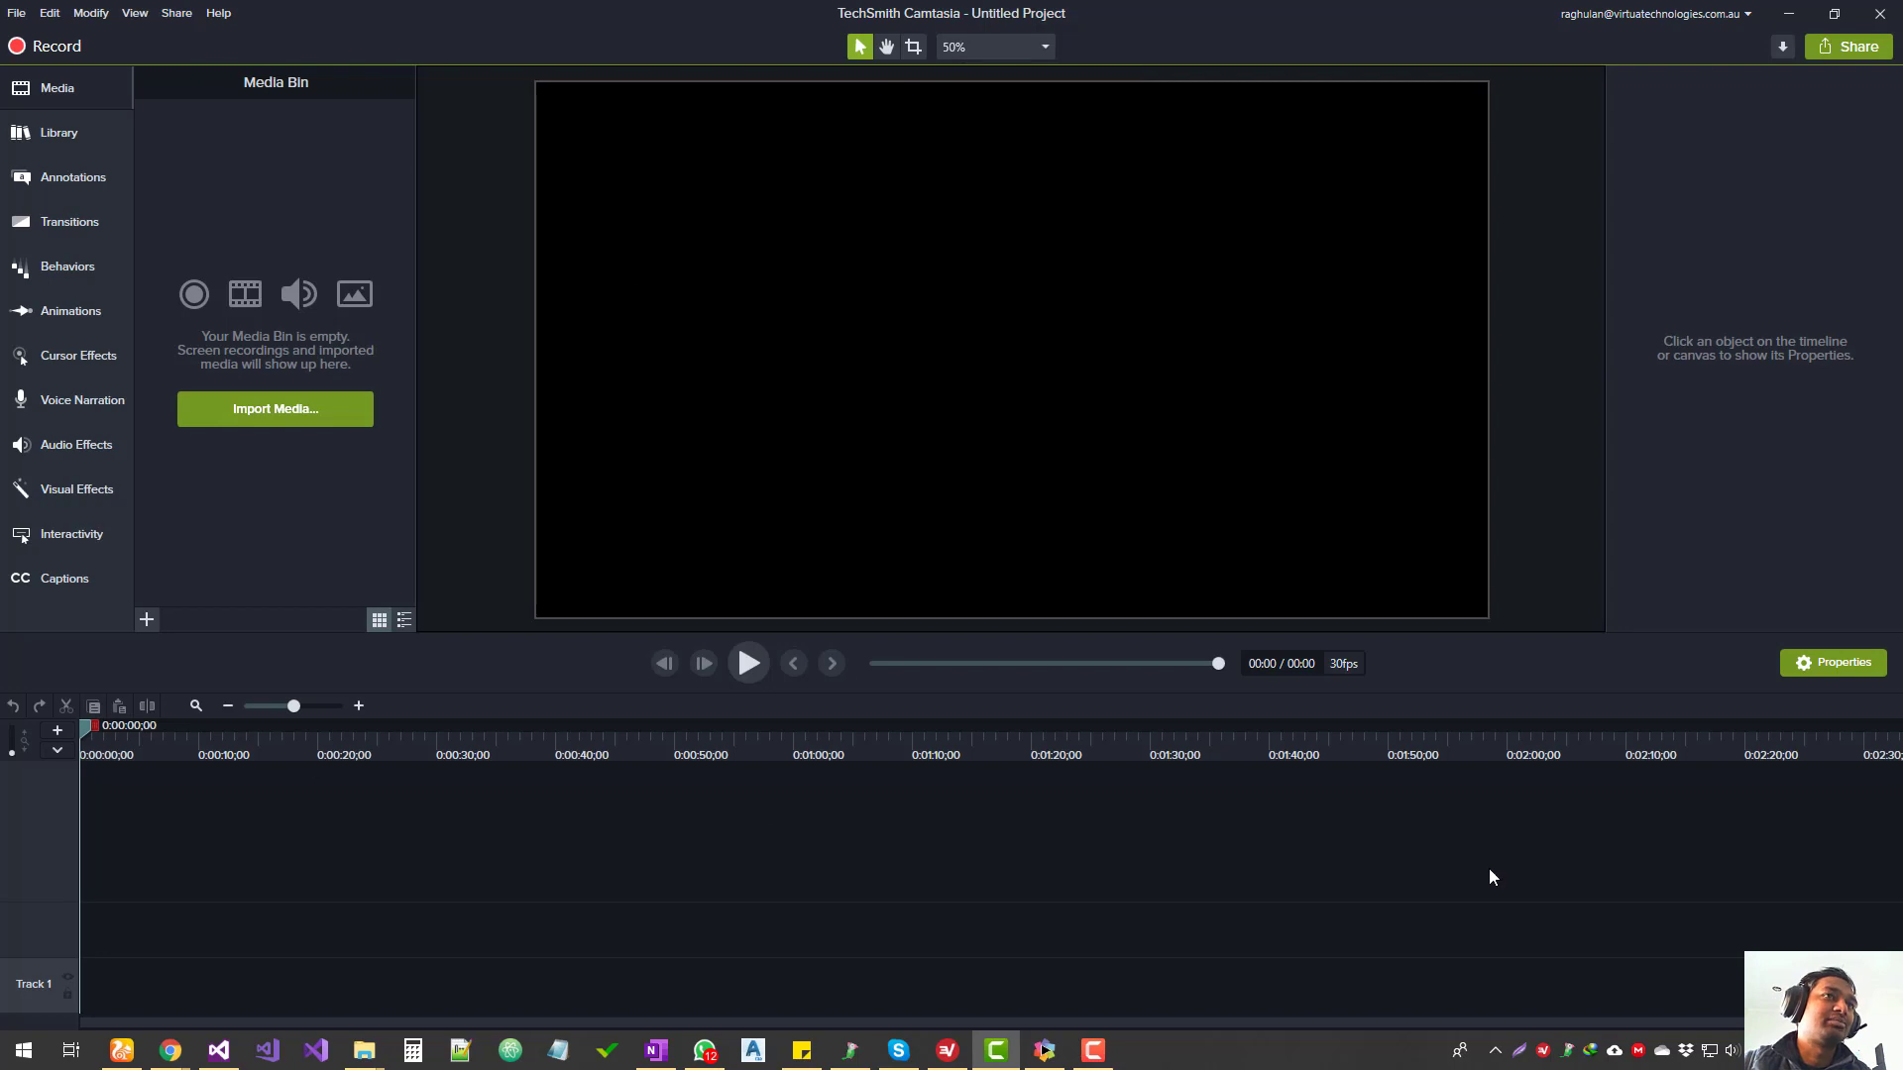
click(177, 13)
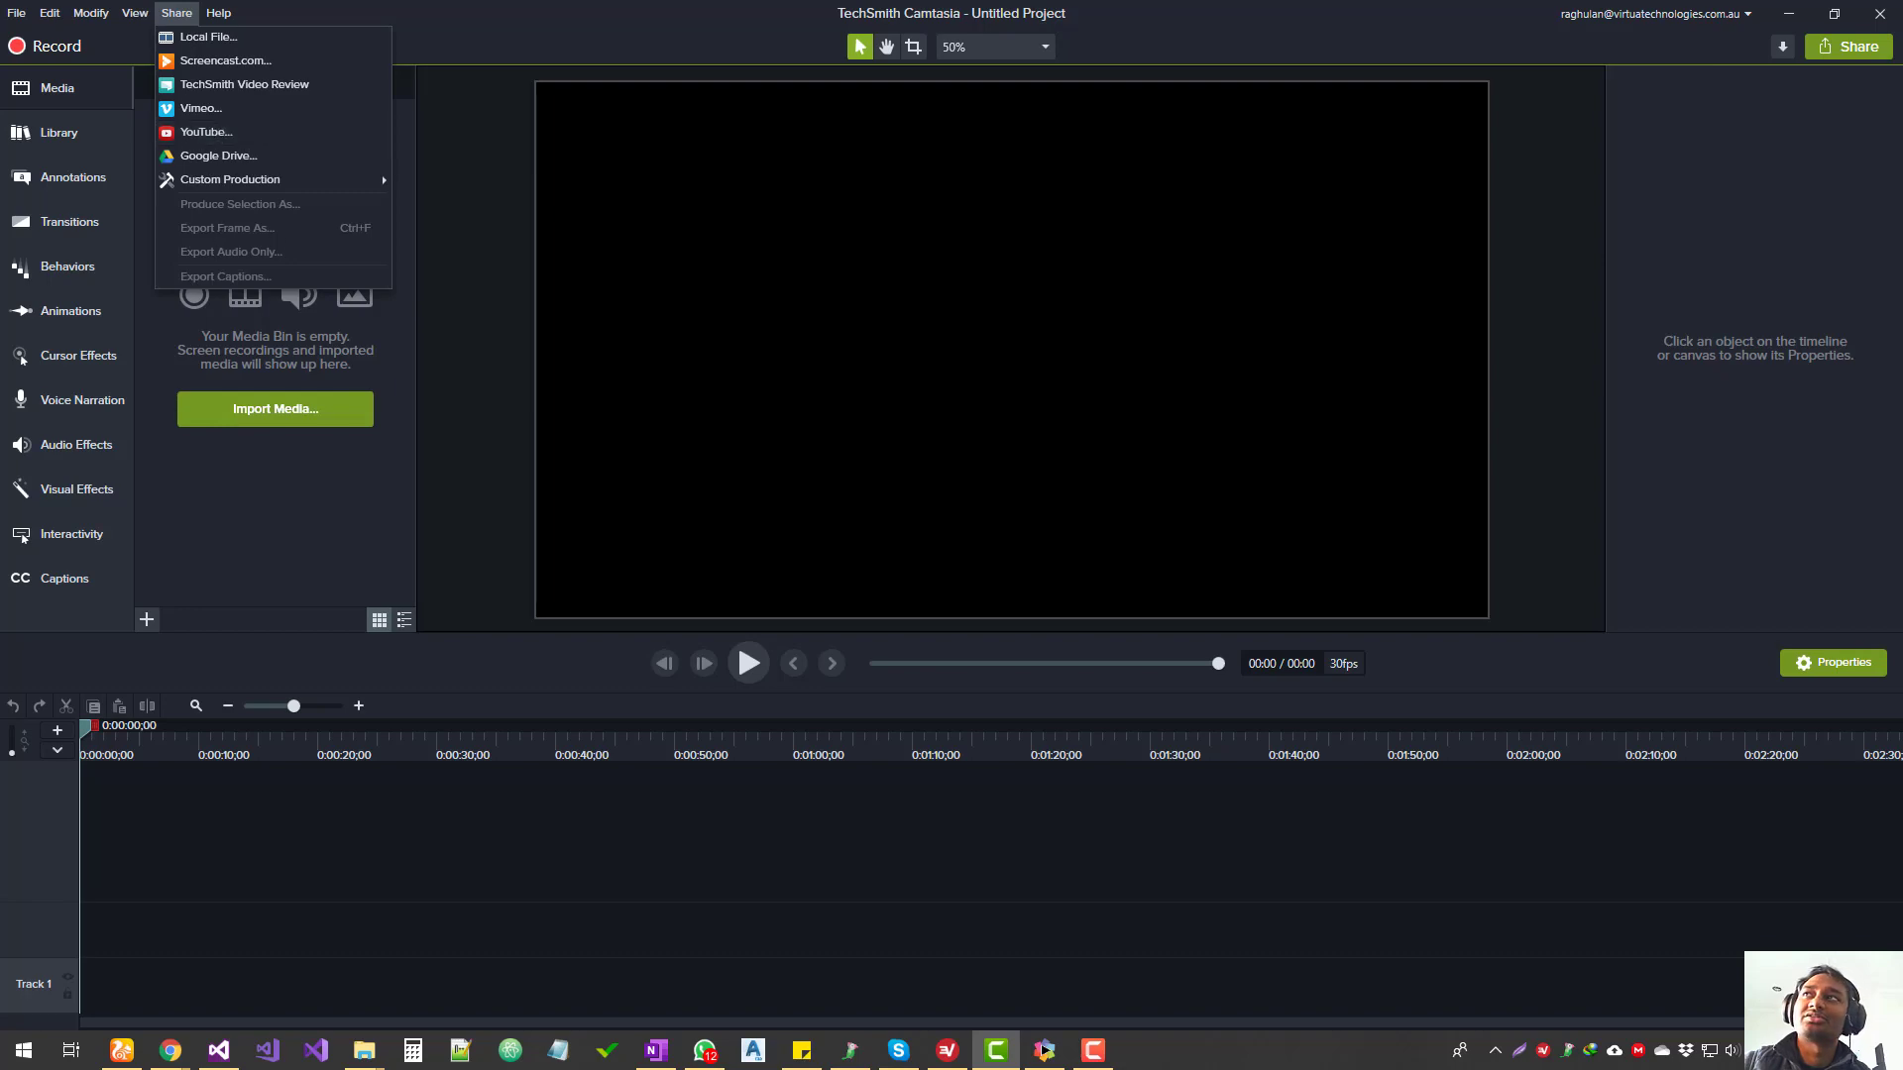
click(1044, 1049)
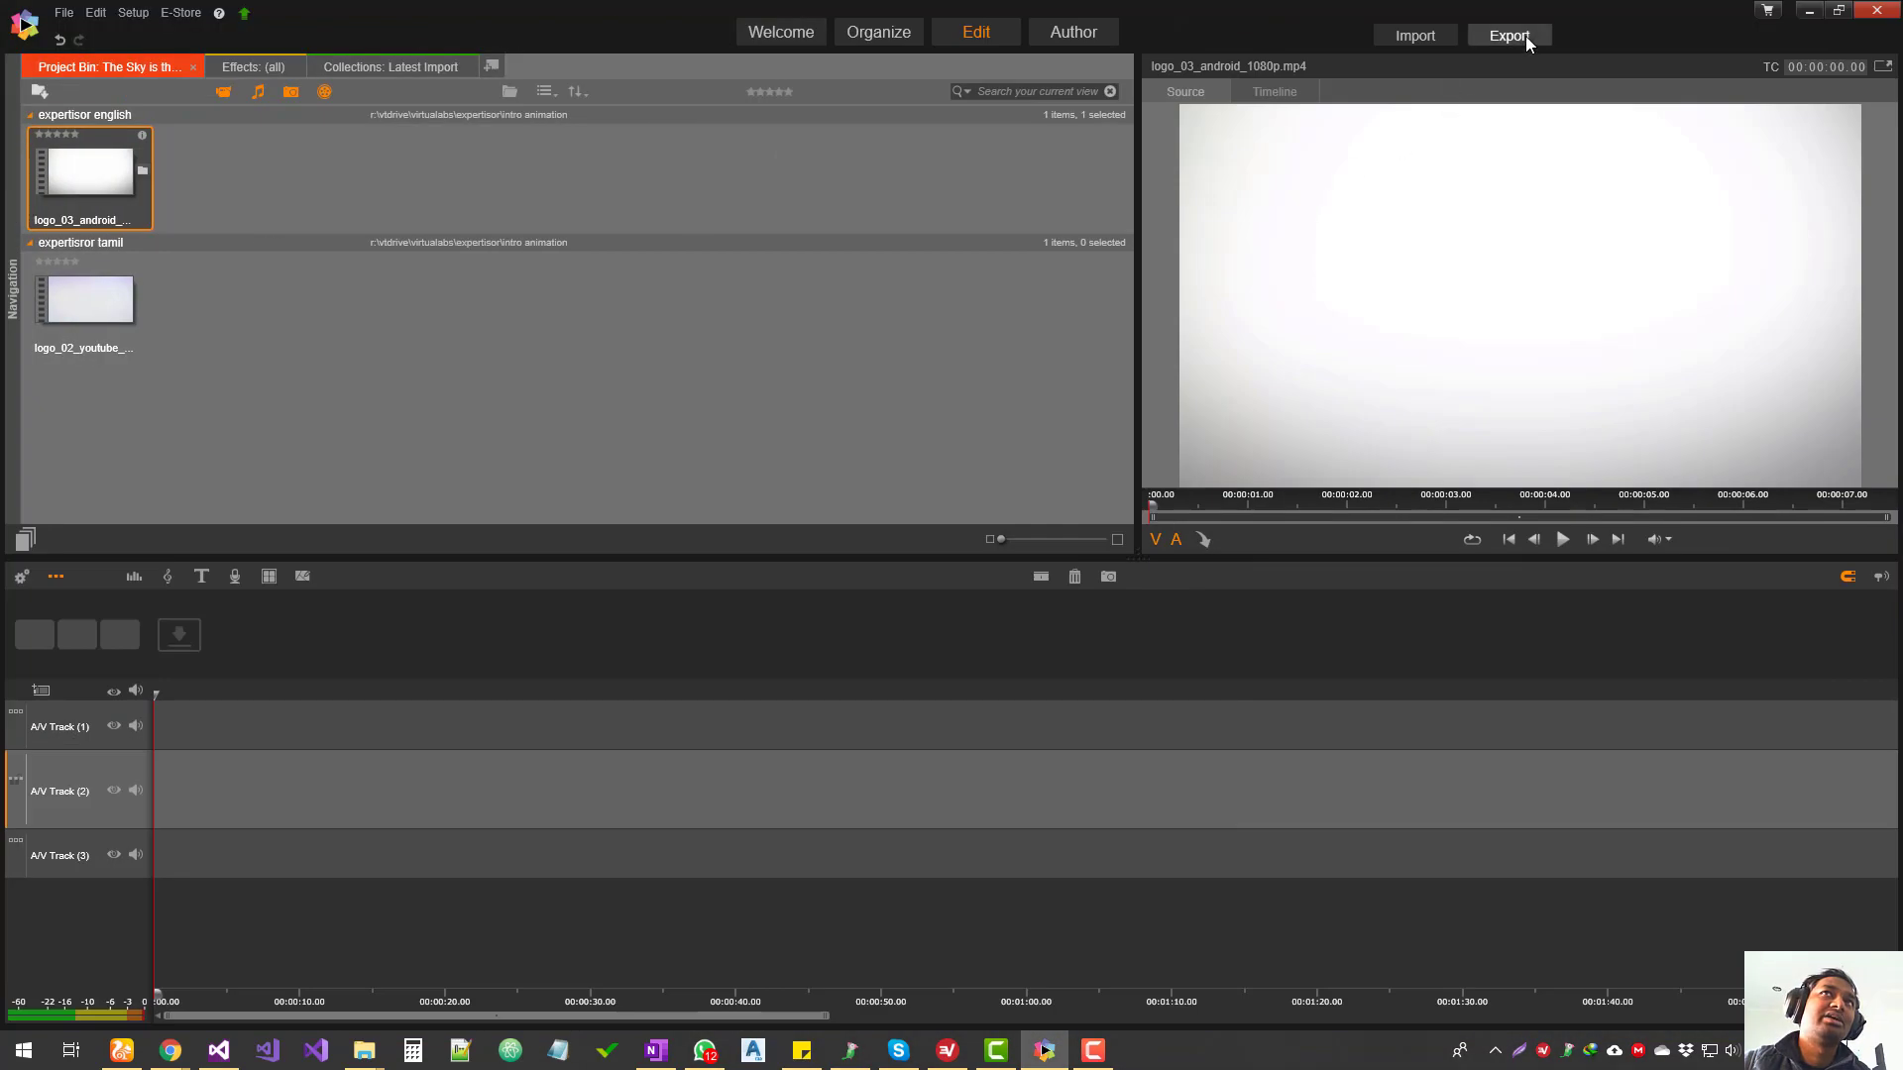
Step: Dismiss the empty-project export warning and drag logo_03_android onto A/V Track 2
click(1526, 37)
click(1065, 571)
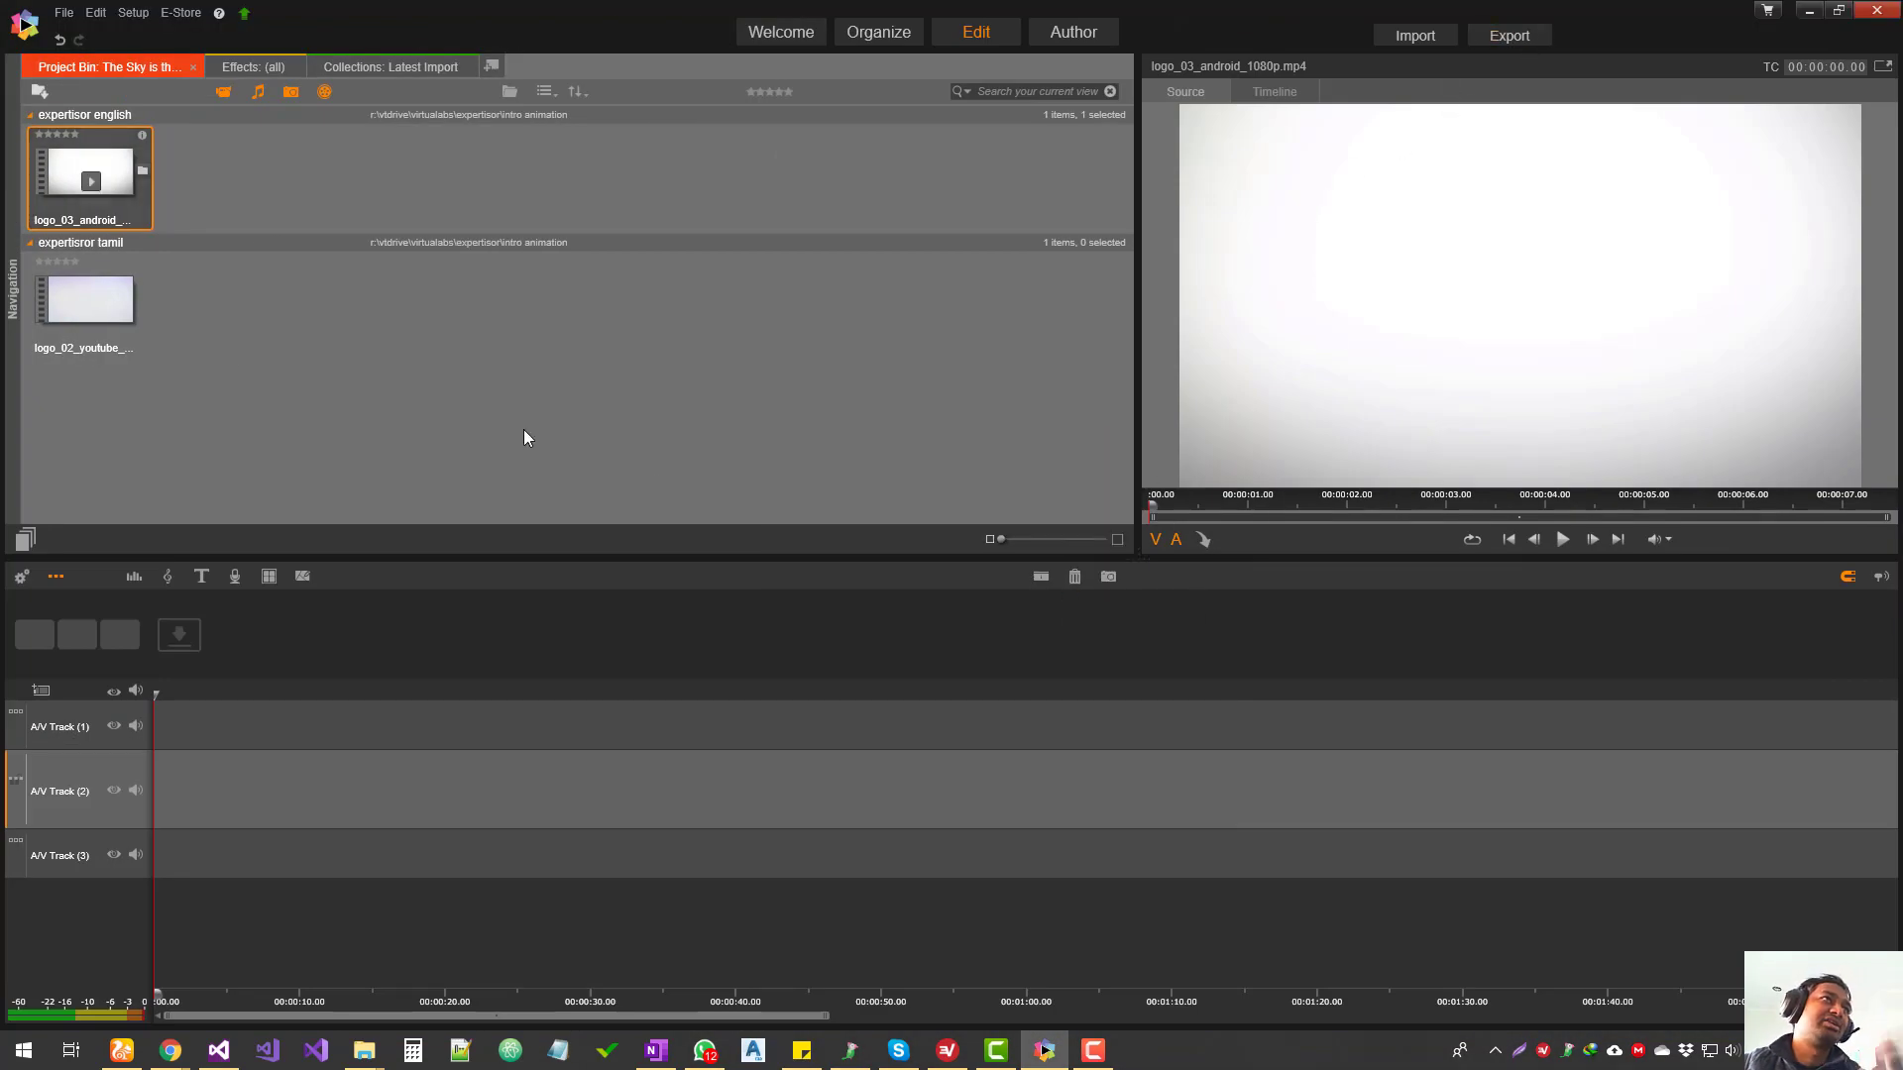
drag(87, 174, 383, 828)
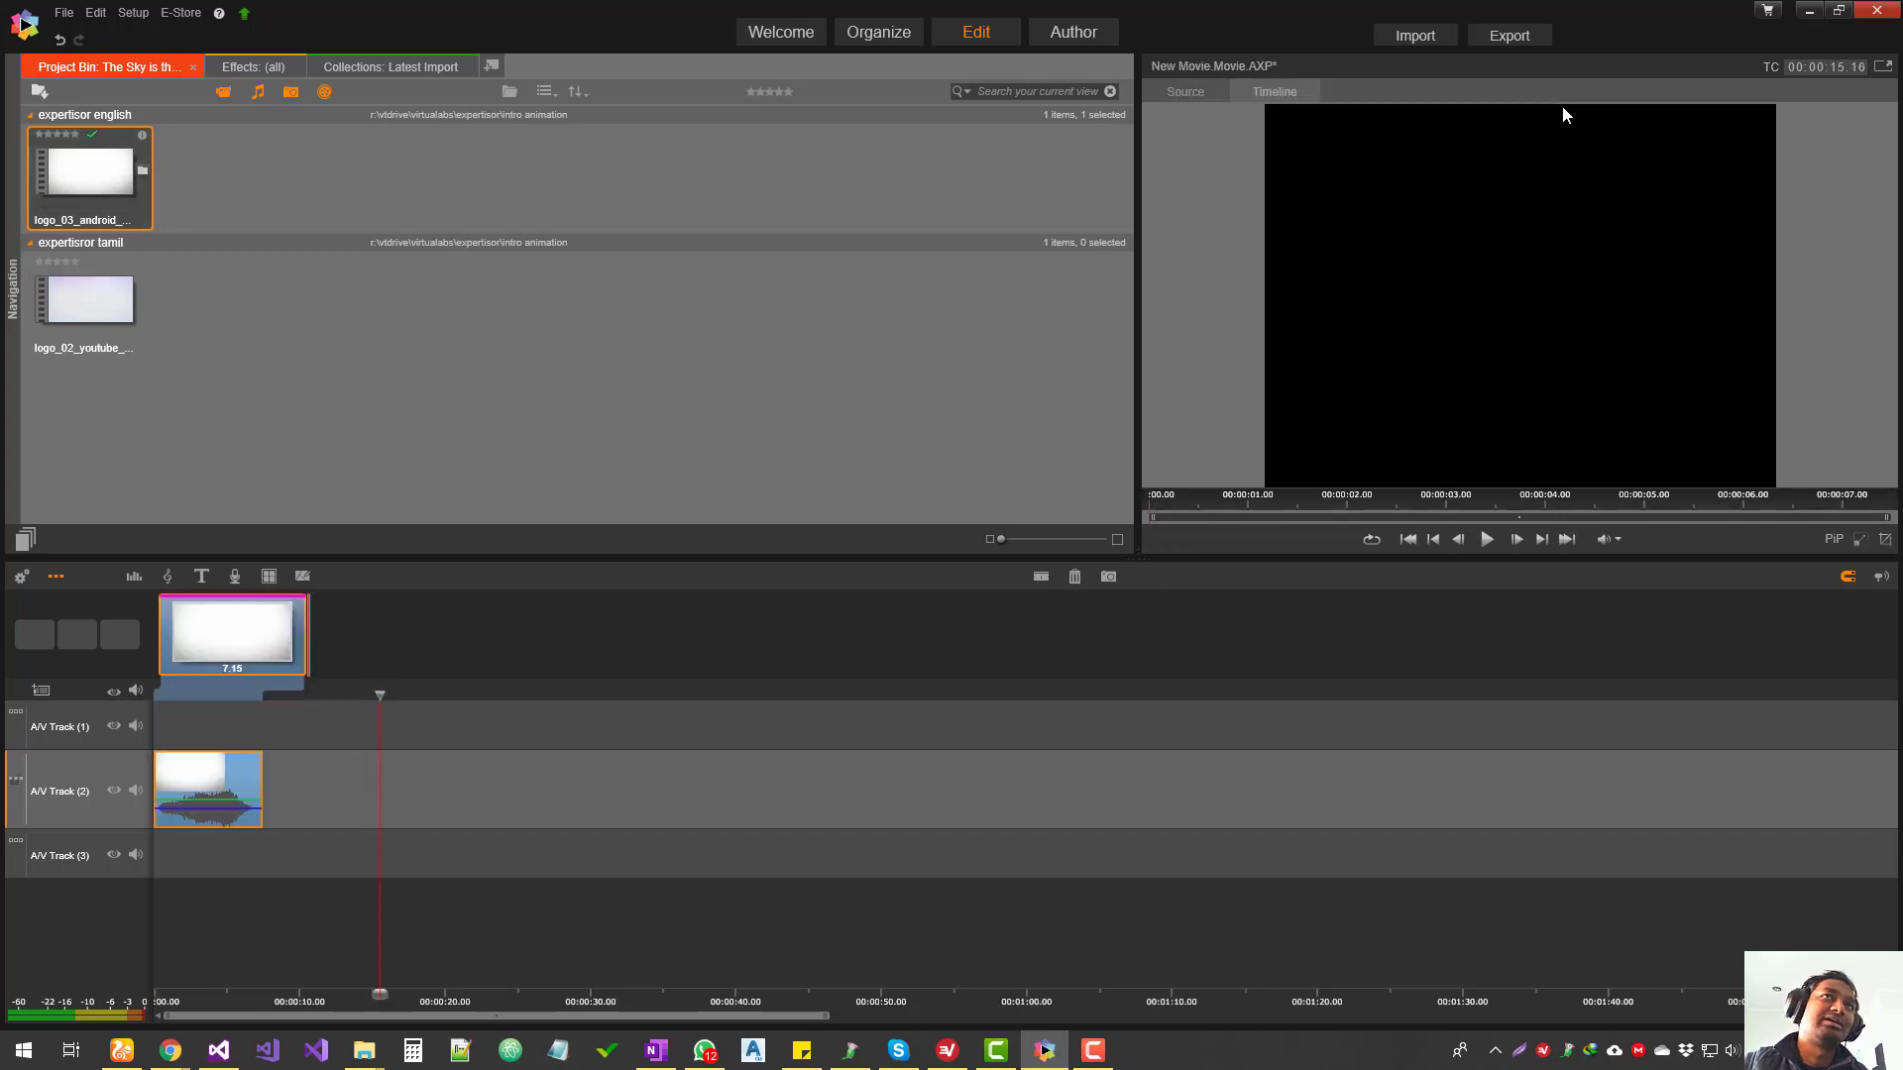
Step: Close the export settings without exporting and restore the editor to float over Camtasia
click(1527, 35)
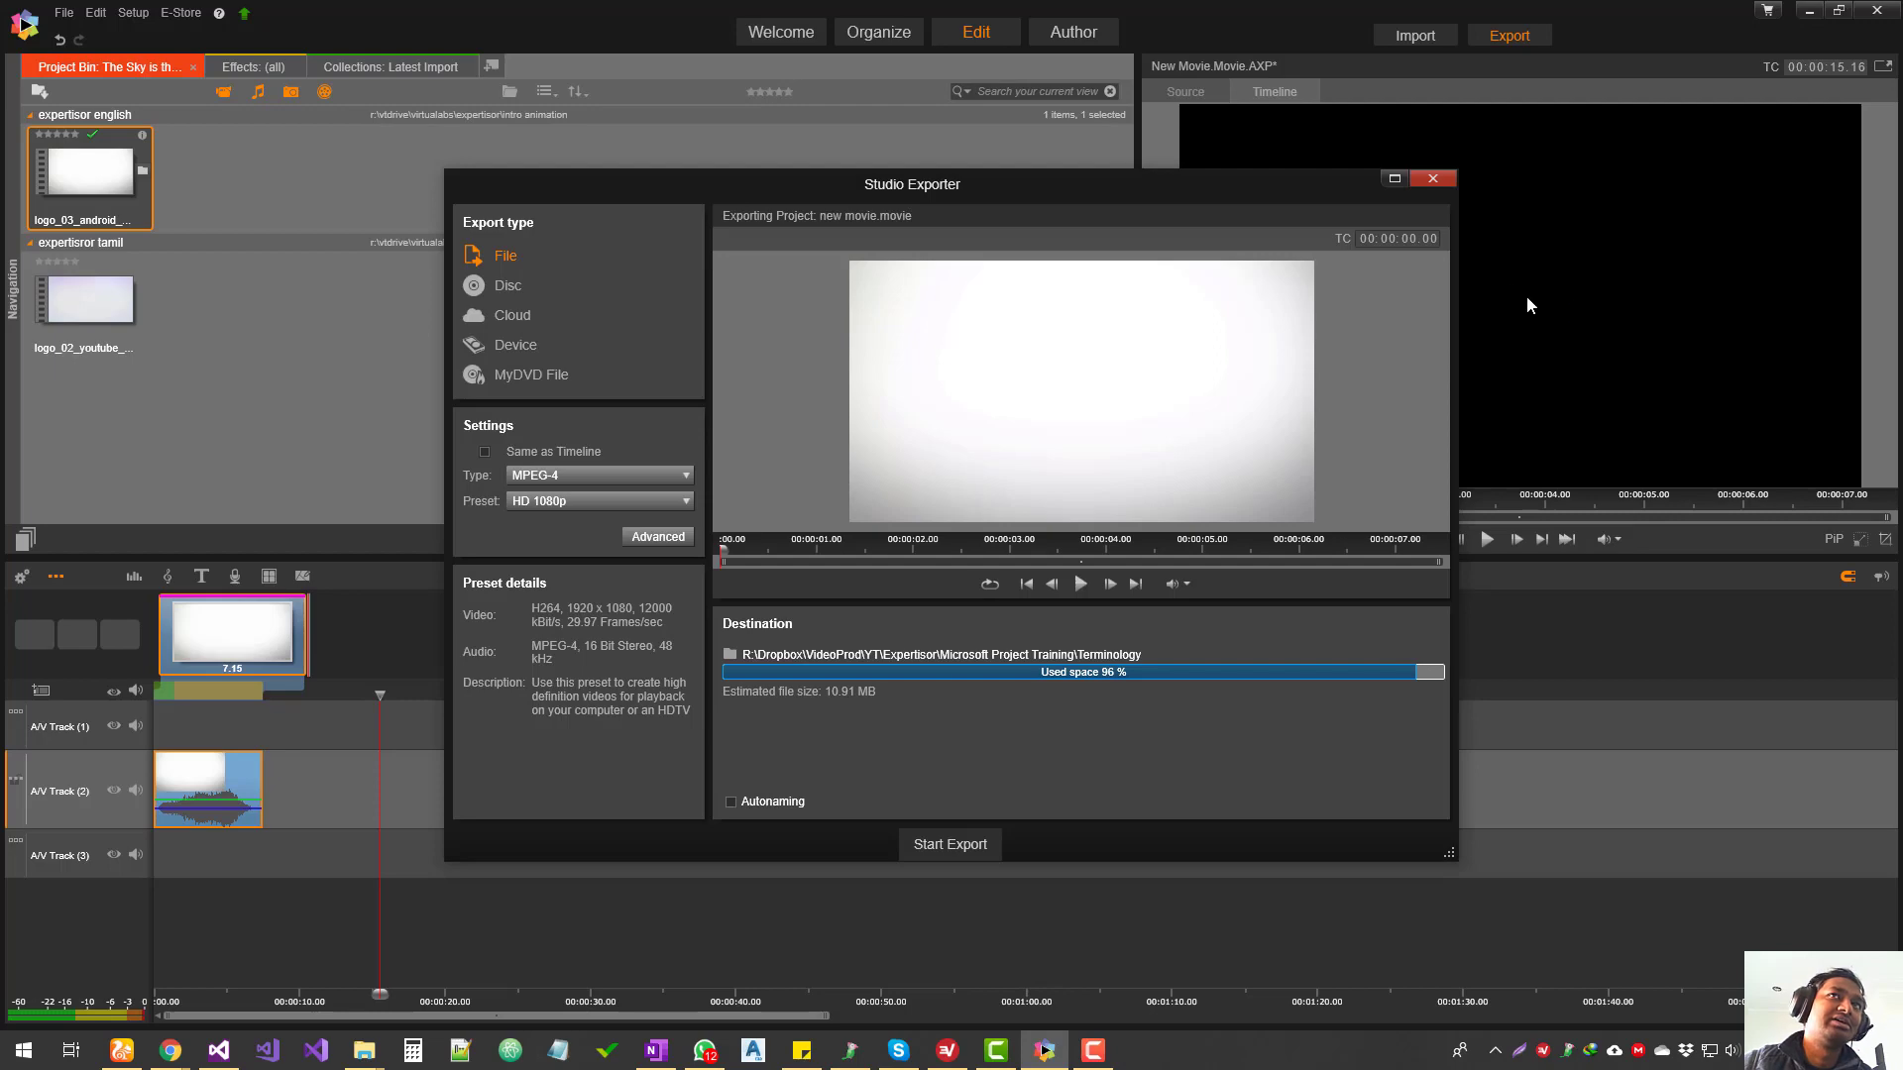
click(1433, 179)
drag(1151, 16, 1341, 219)
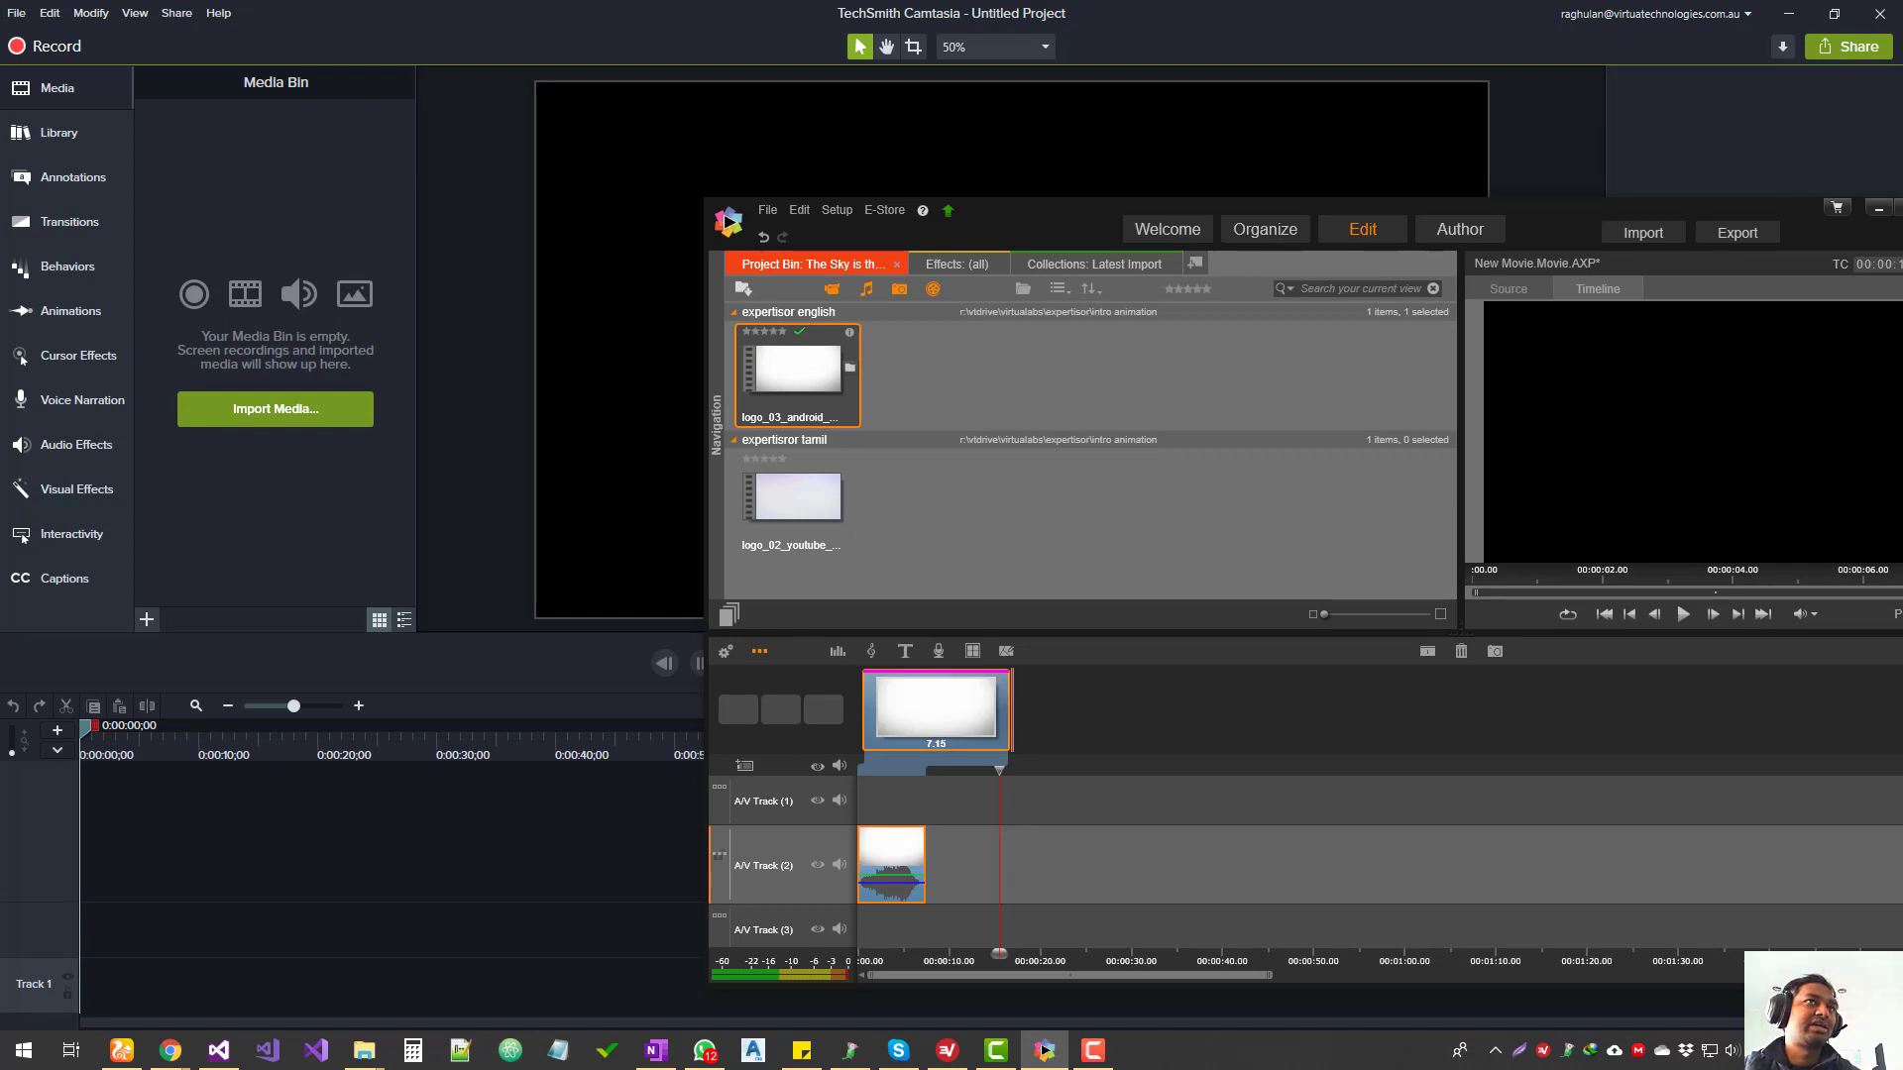
drag(1003, 234, 824, 244)
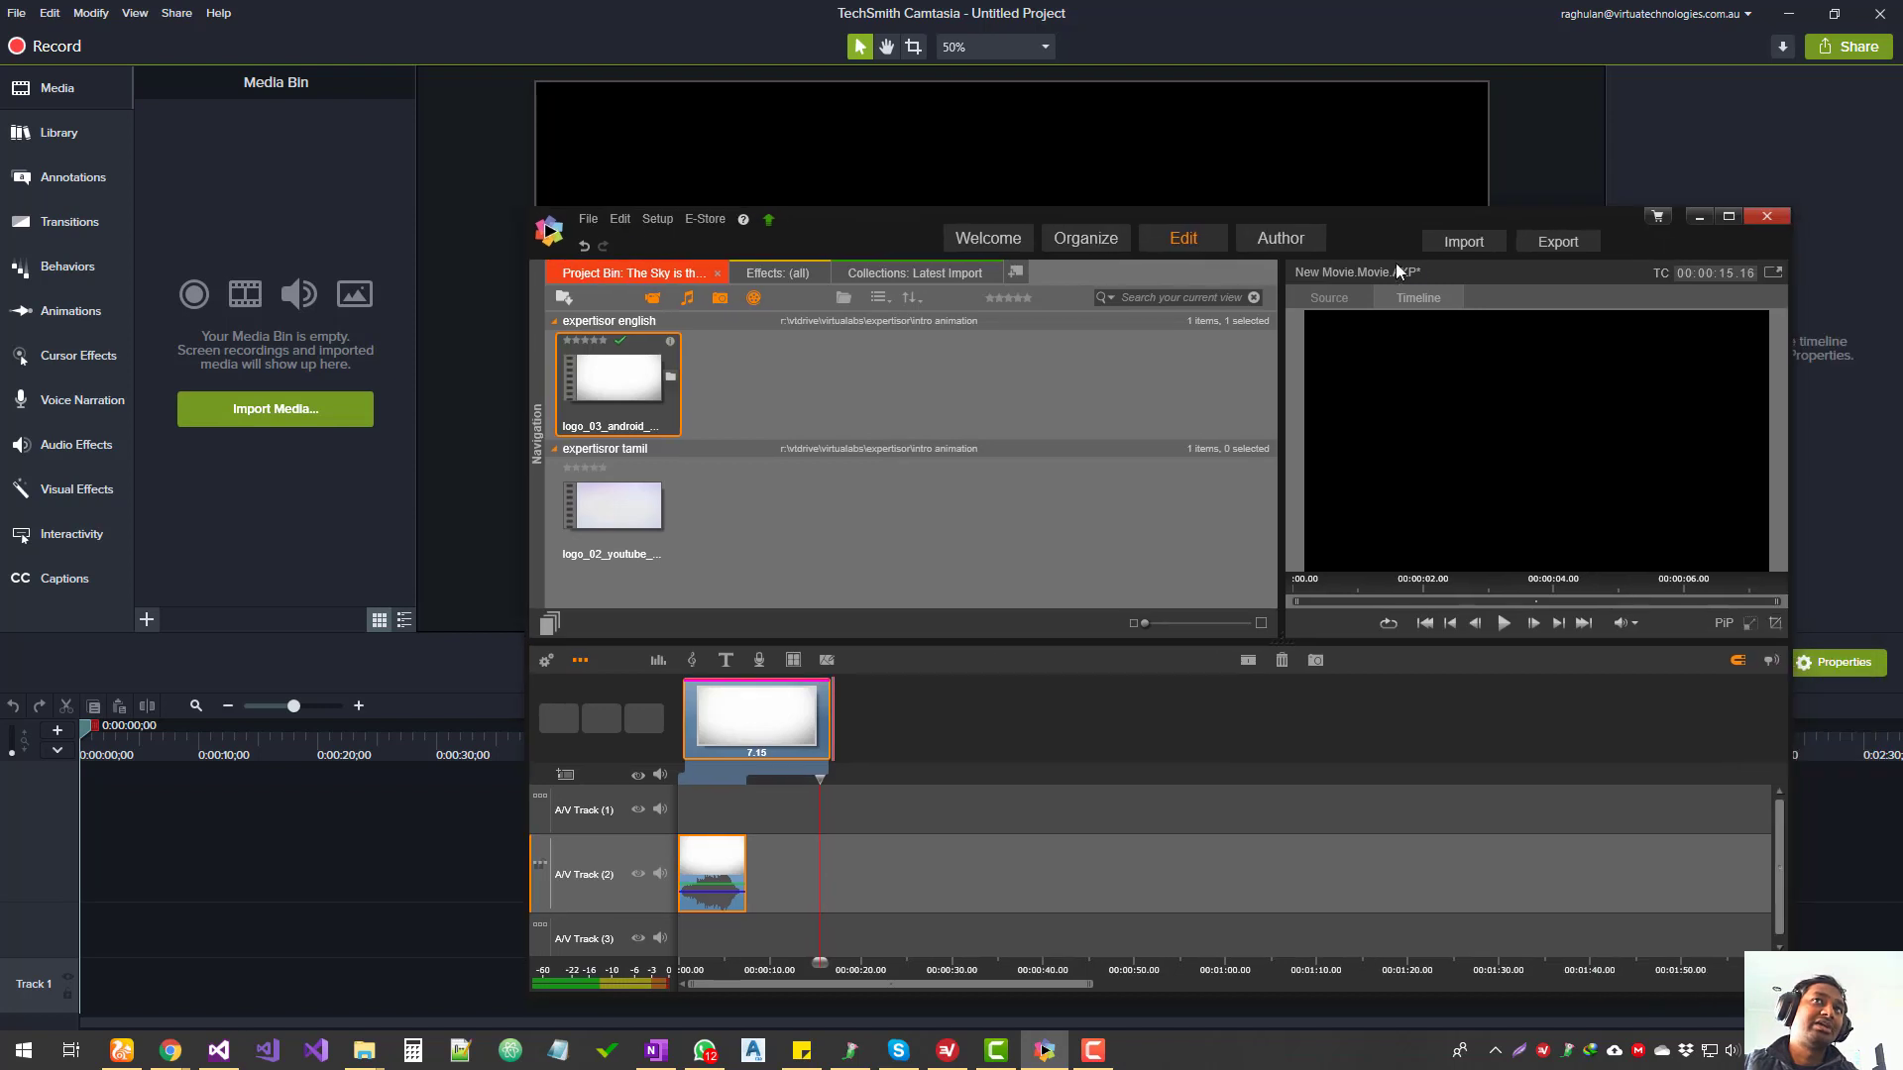
click(1453, 246)
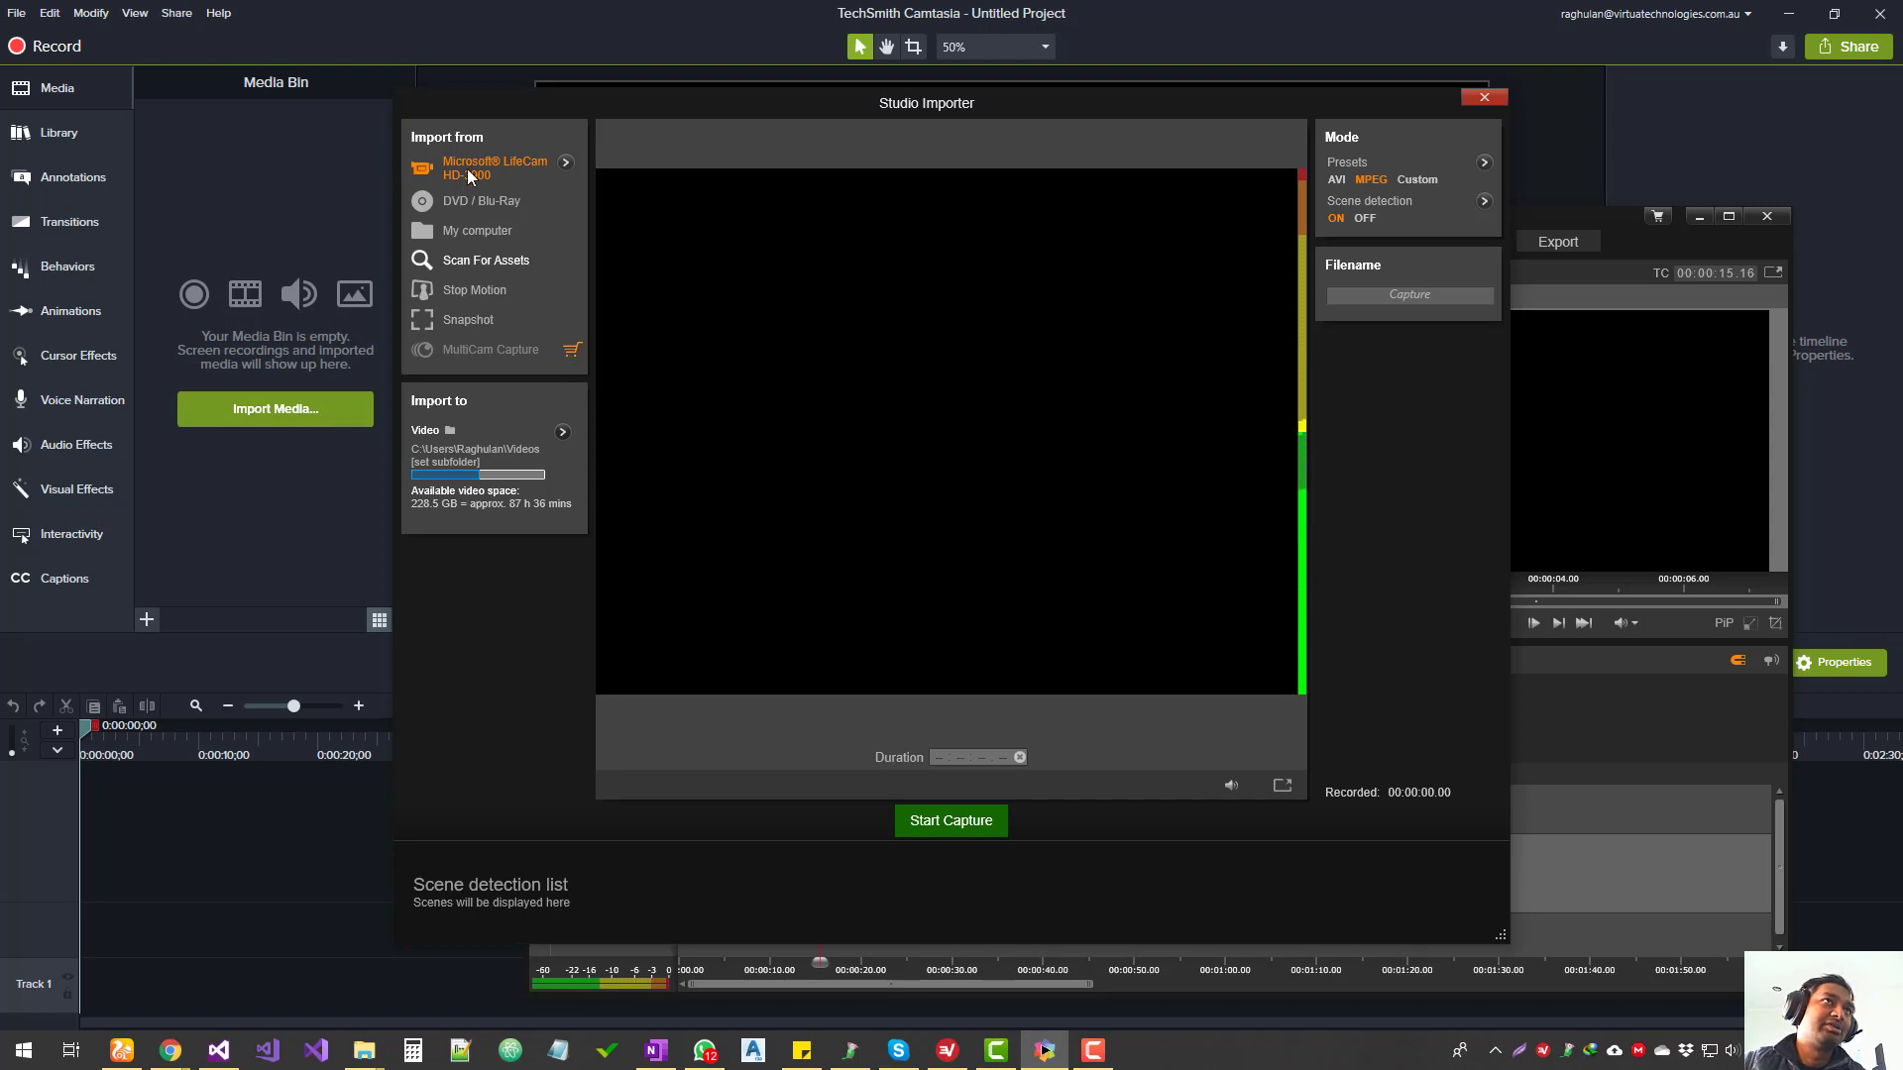
click(1482, 98)
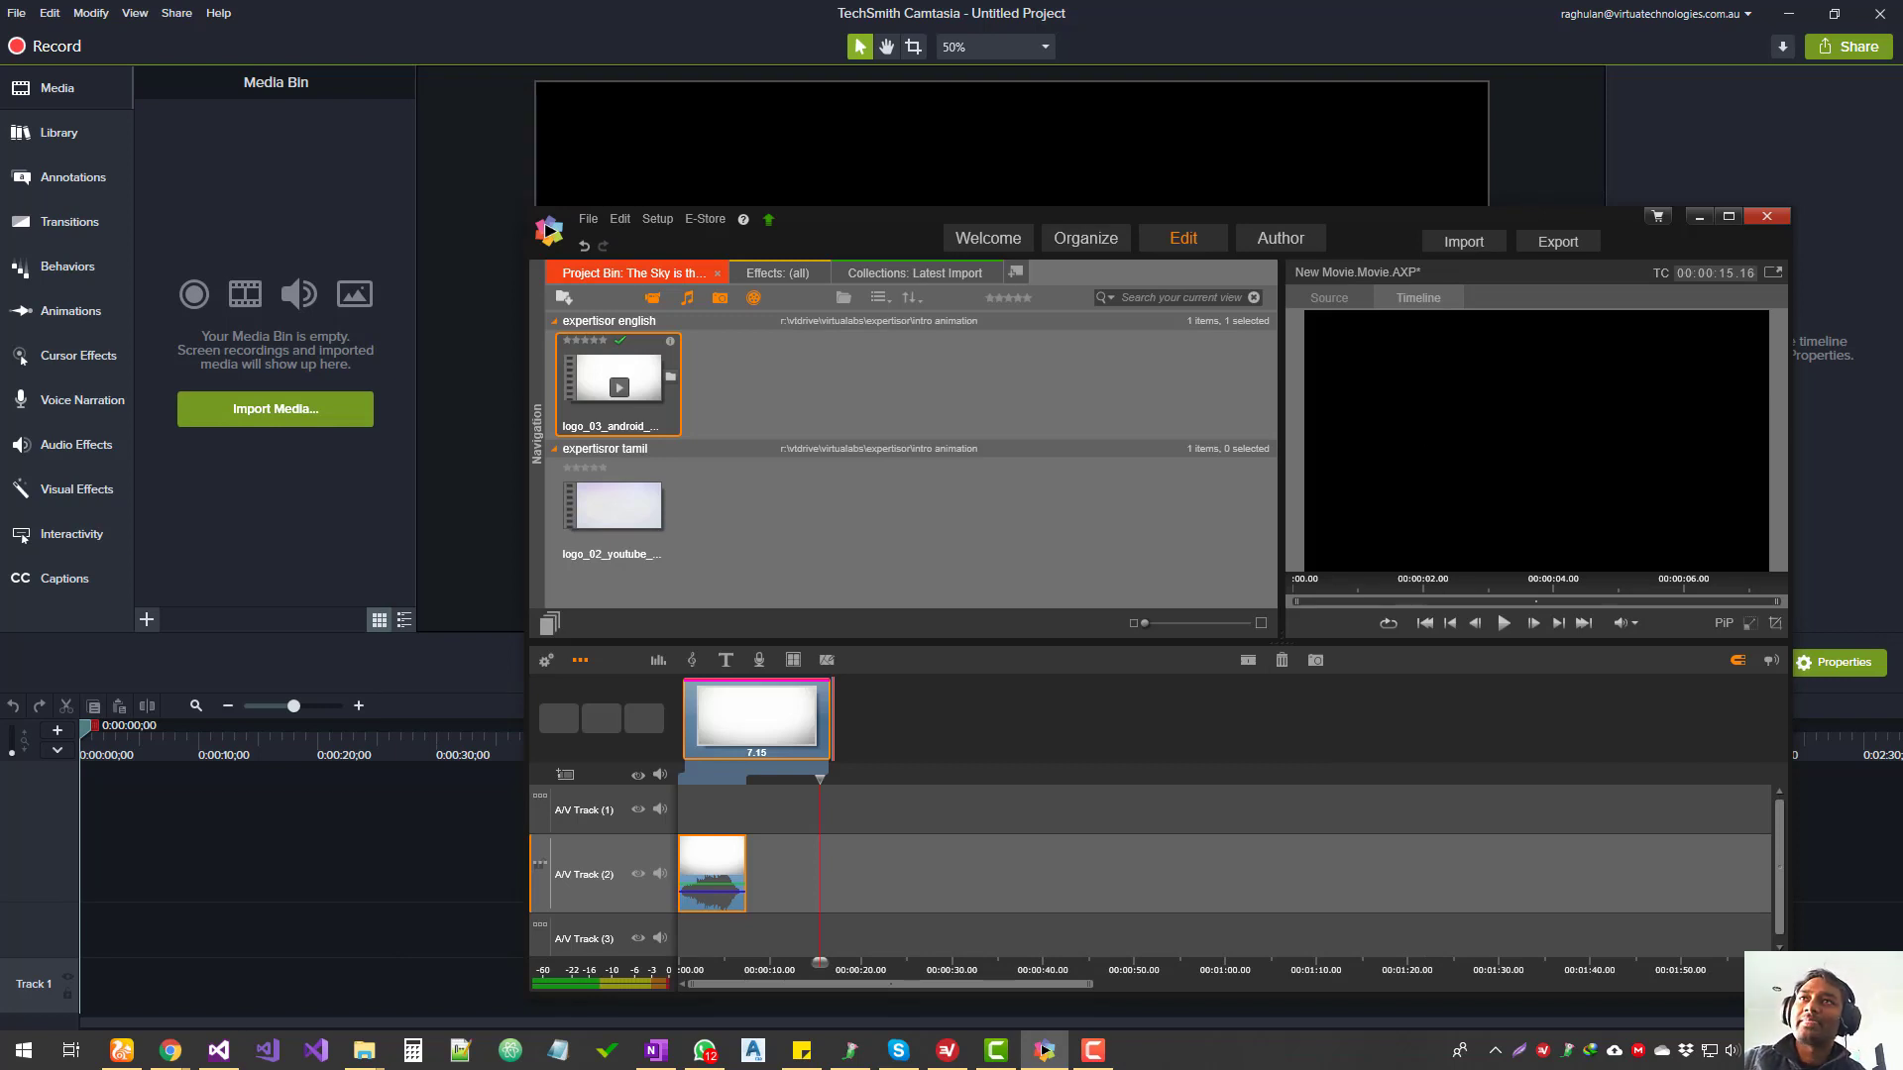
click(1093, 1050)
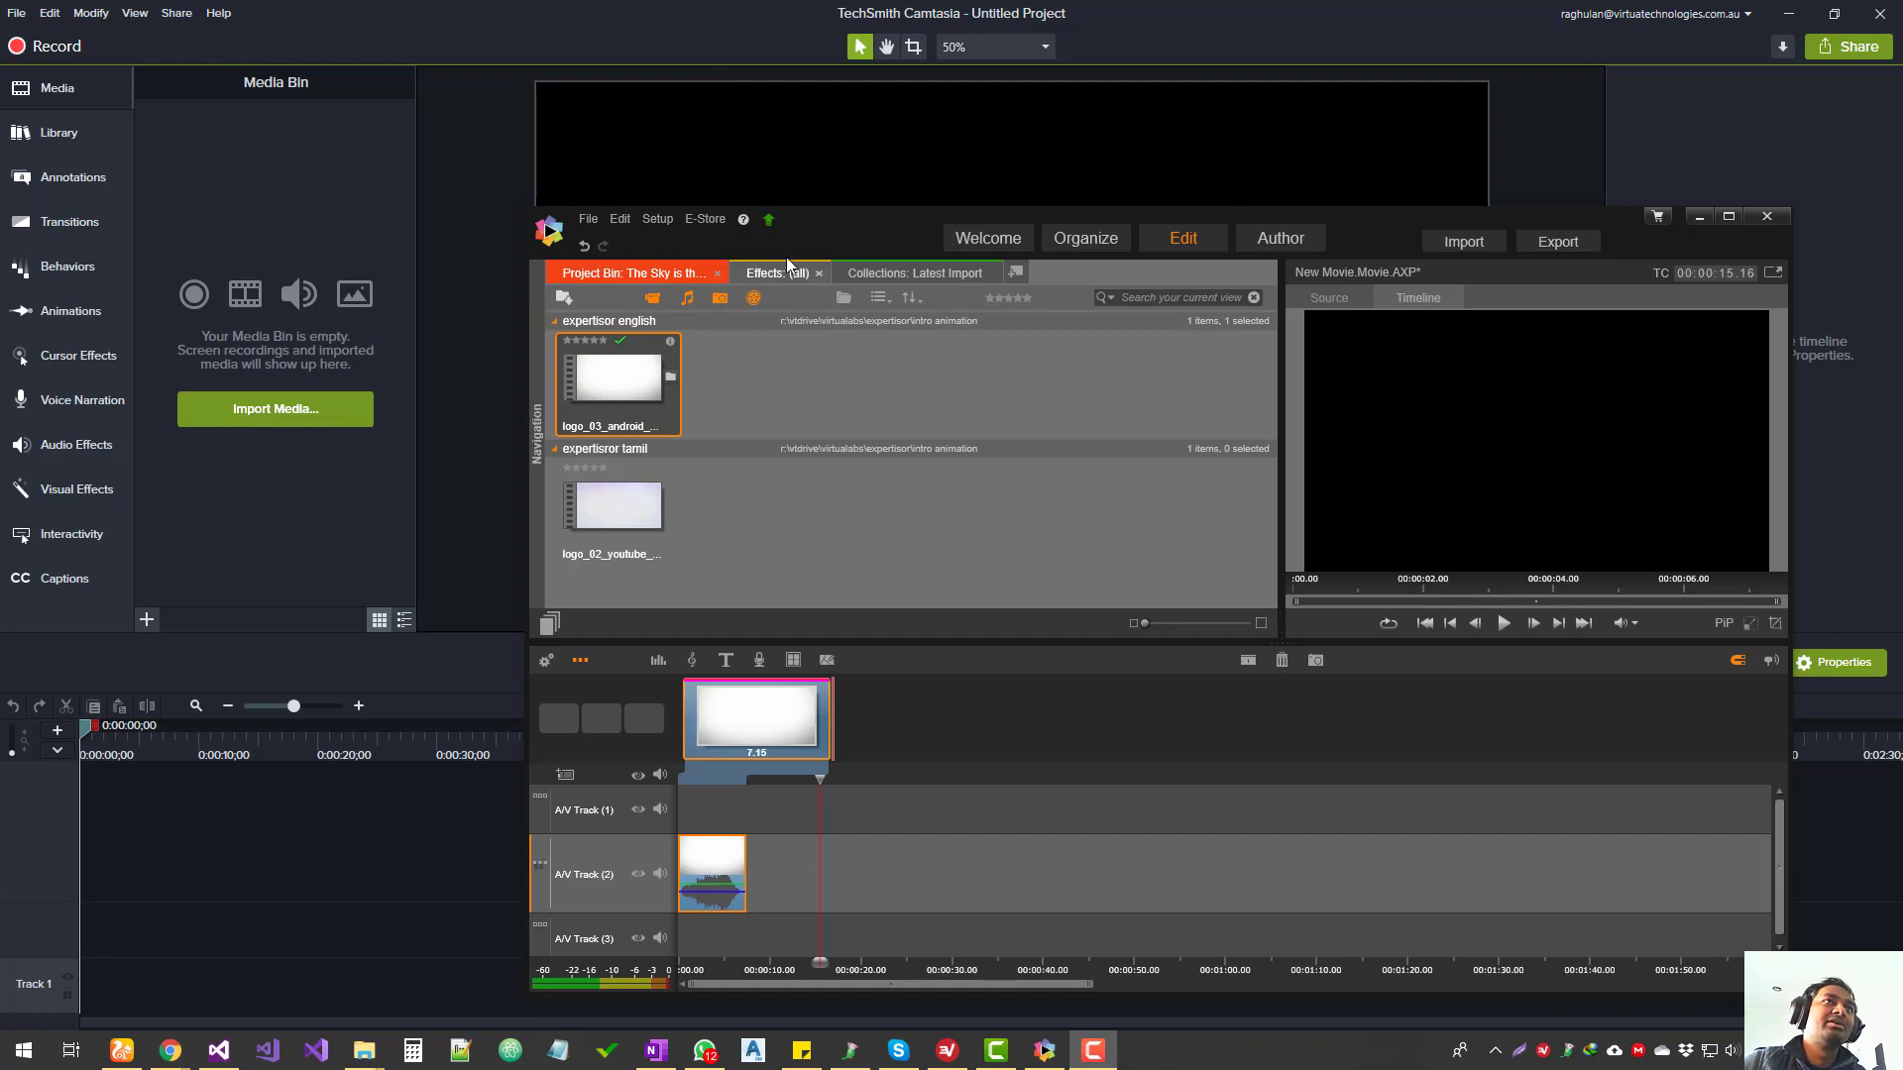
drag(848, 229, 905, 104)
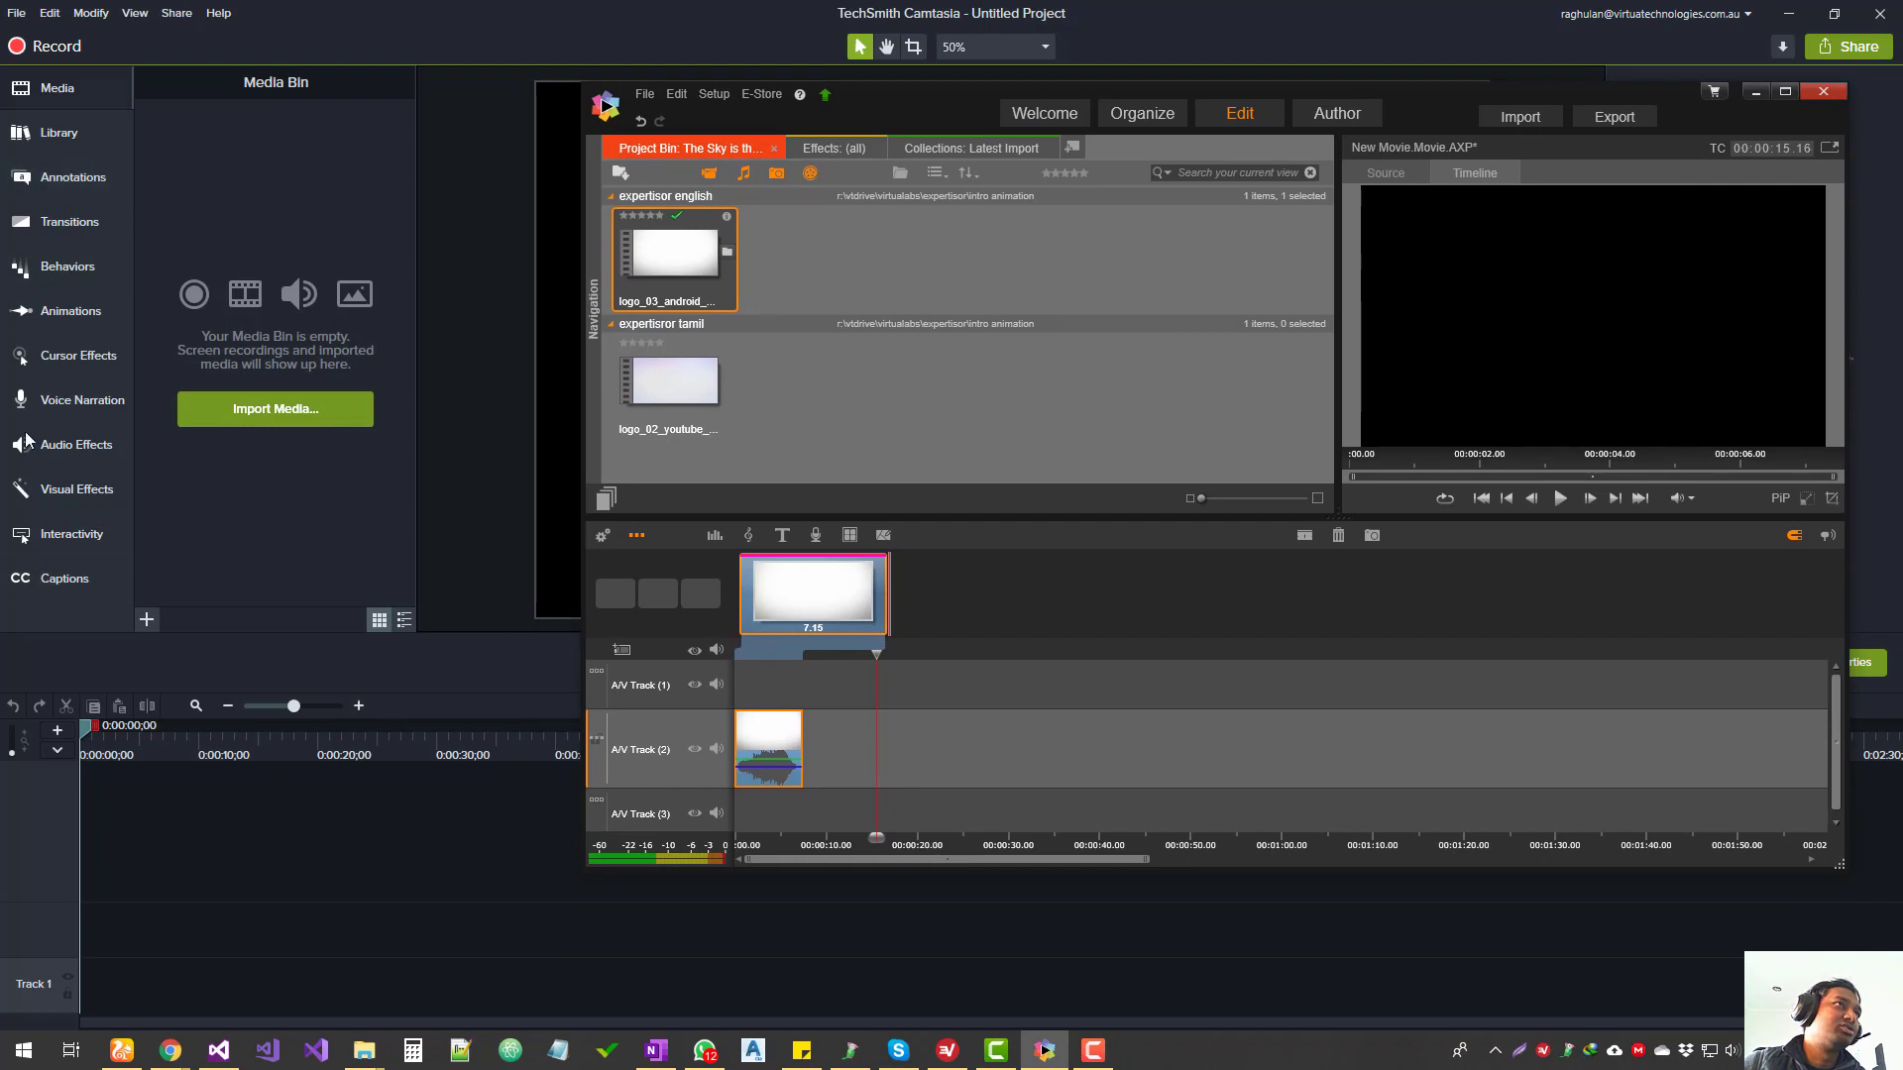
mouse_move(644, 294)
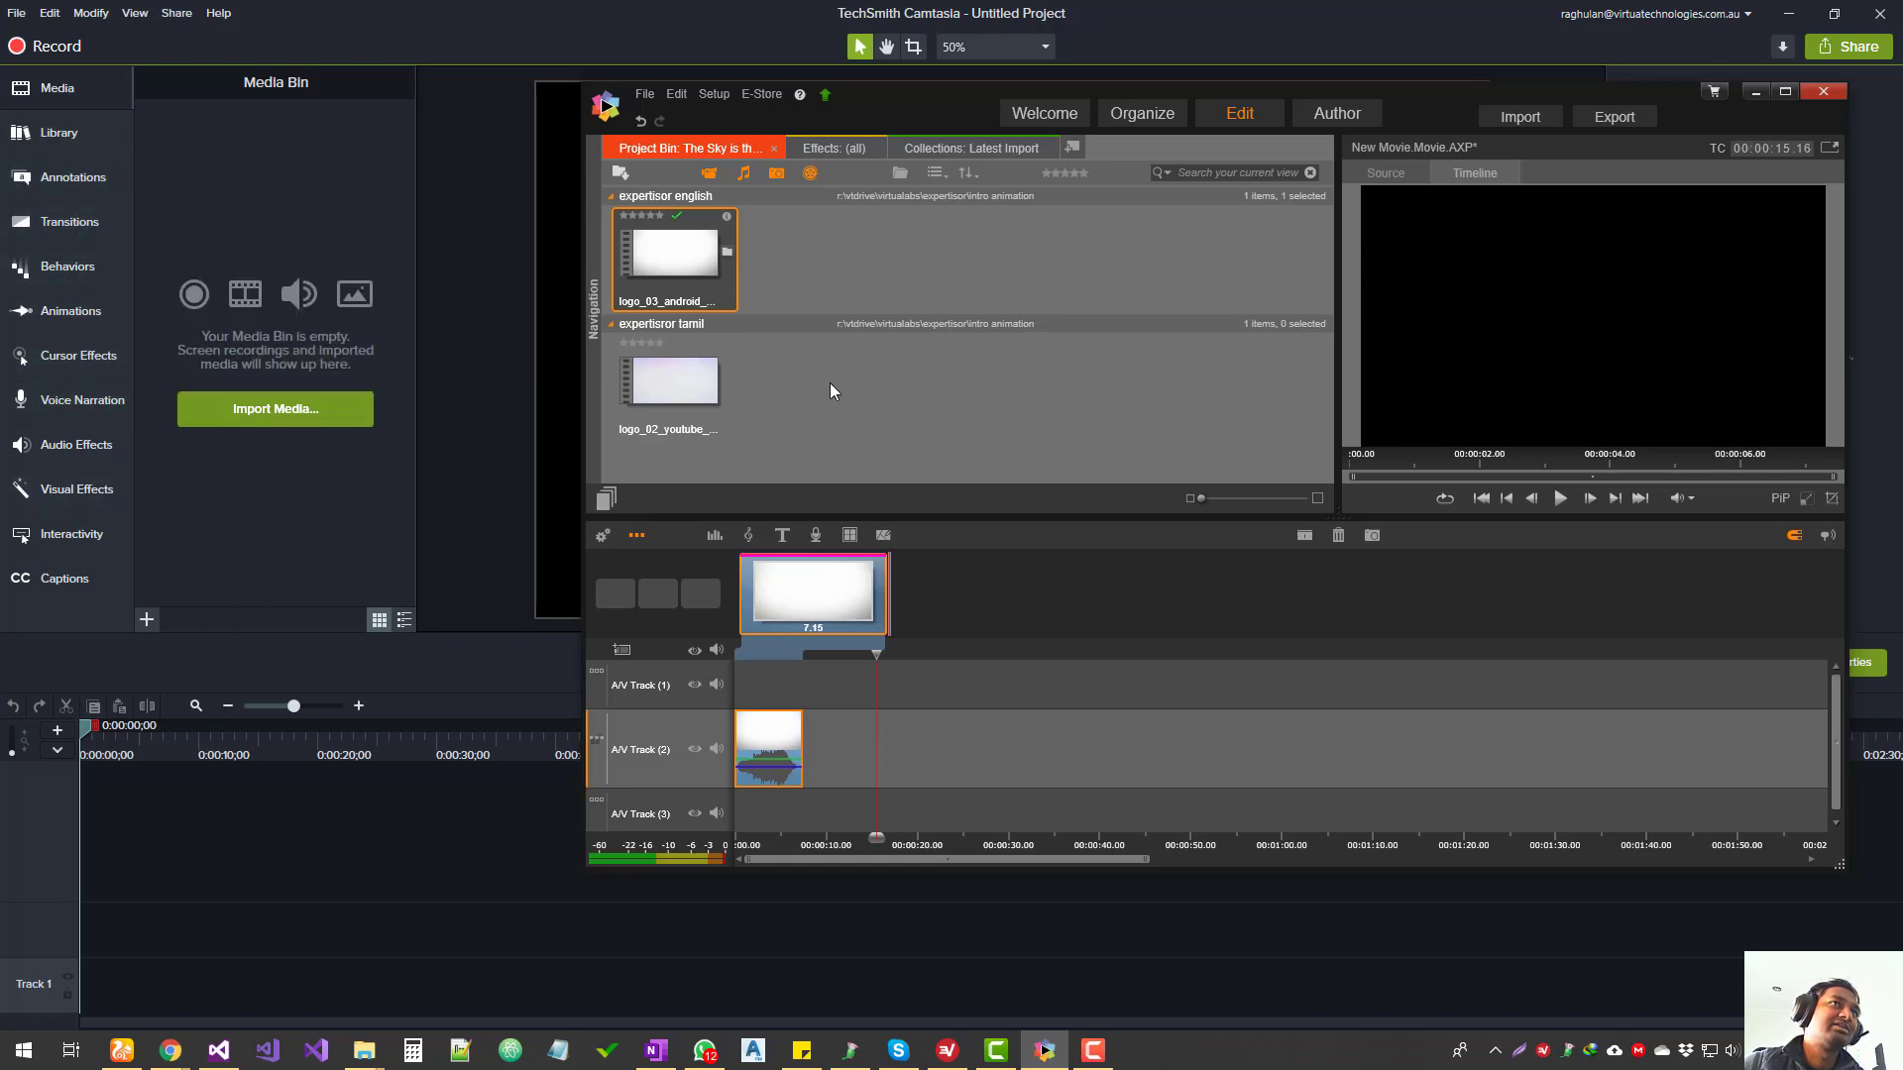
mouse_move(716, 260)
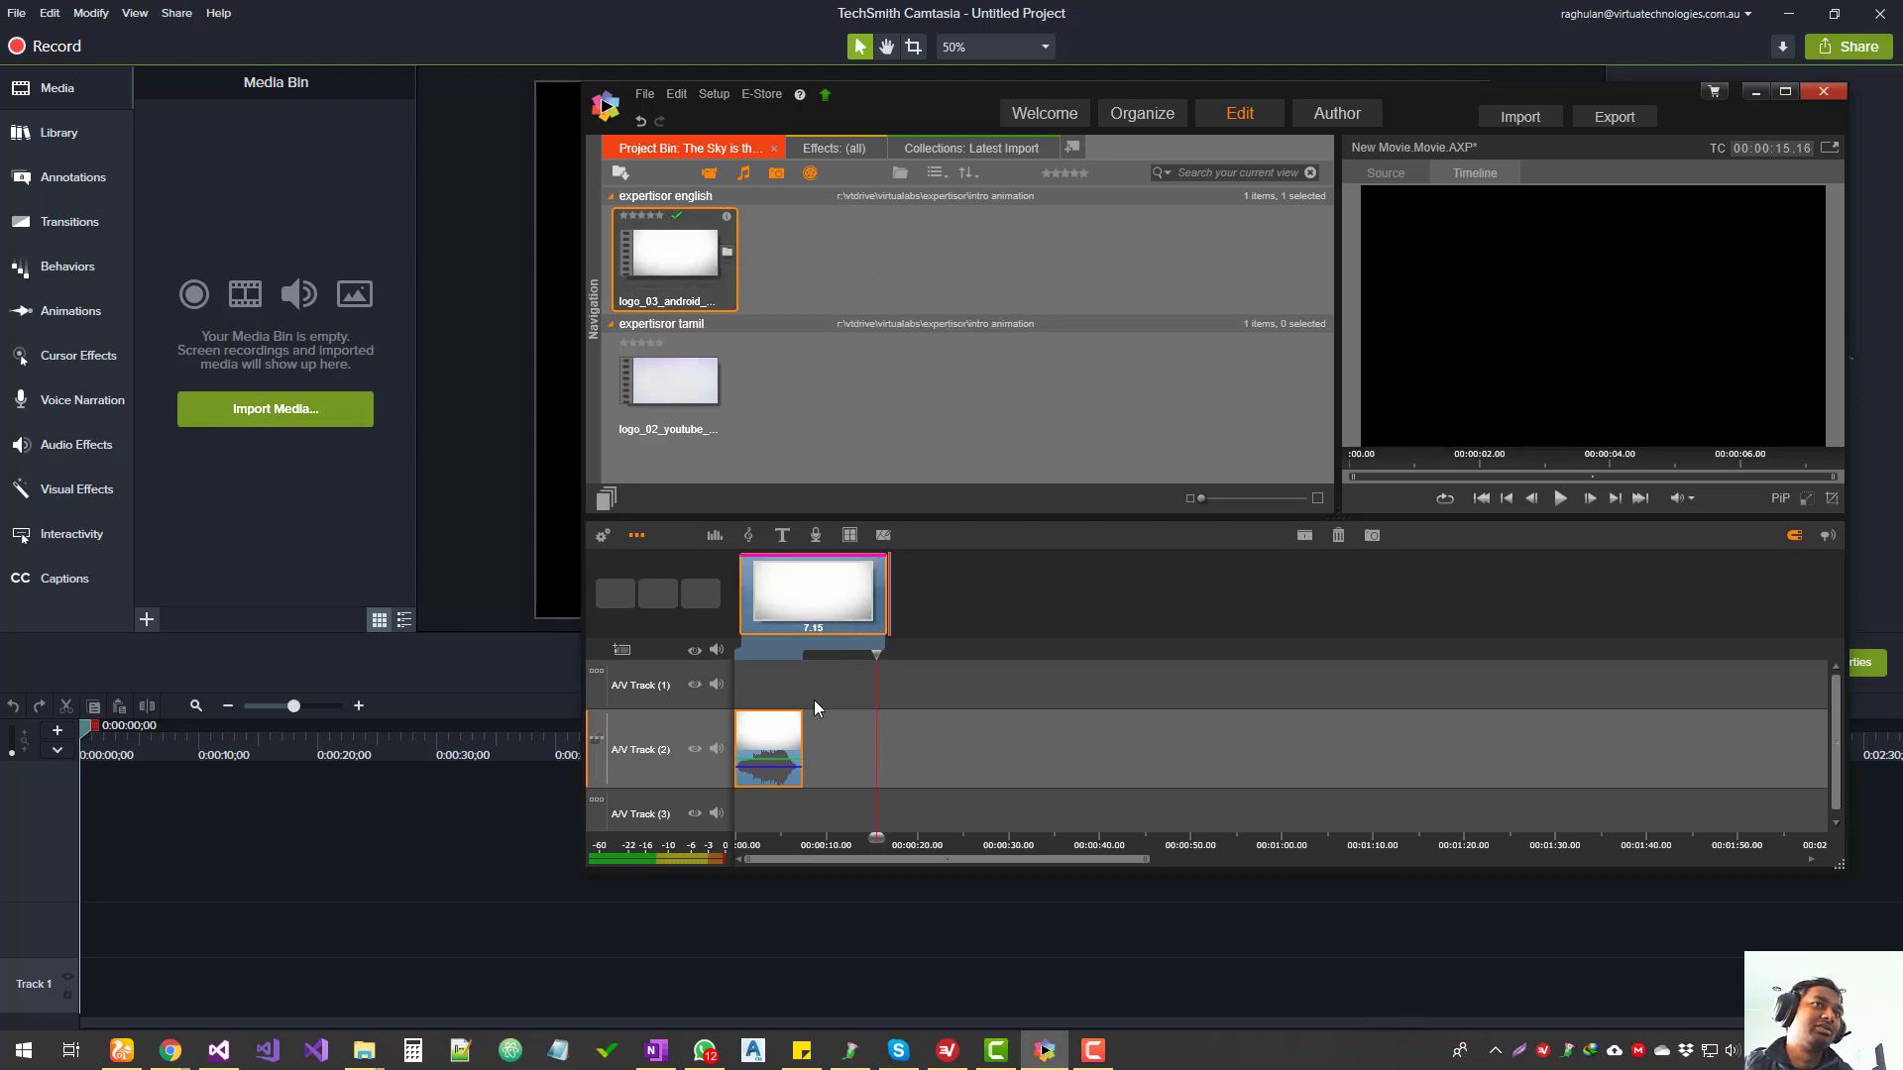
Step: Move the playhead into the 7.15-second intro clip to preview the expertisor academy logo, then check its options
click(774, 727)
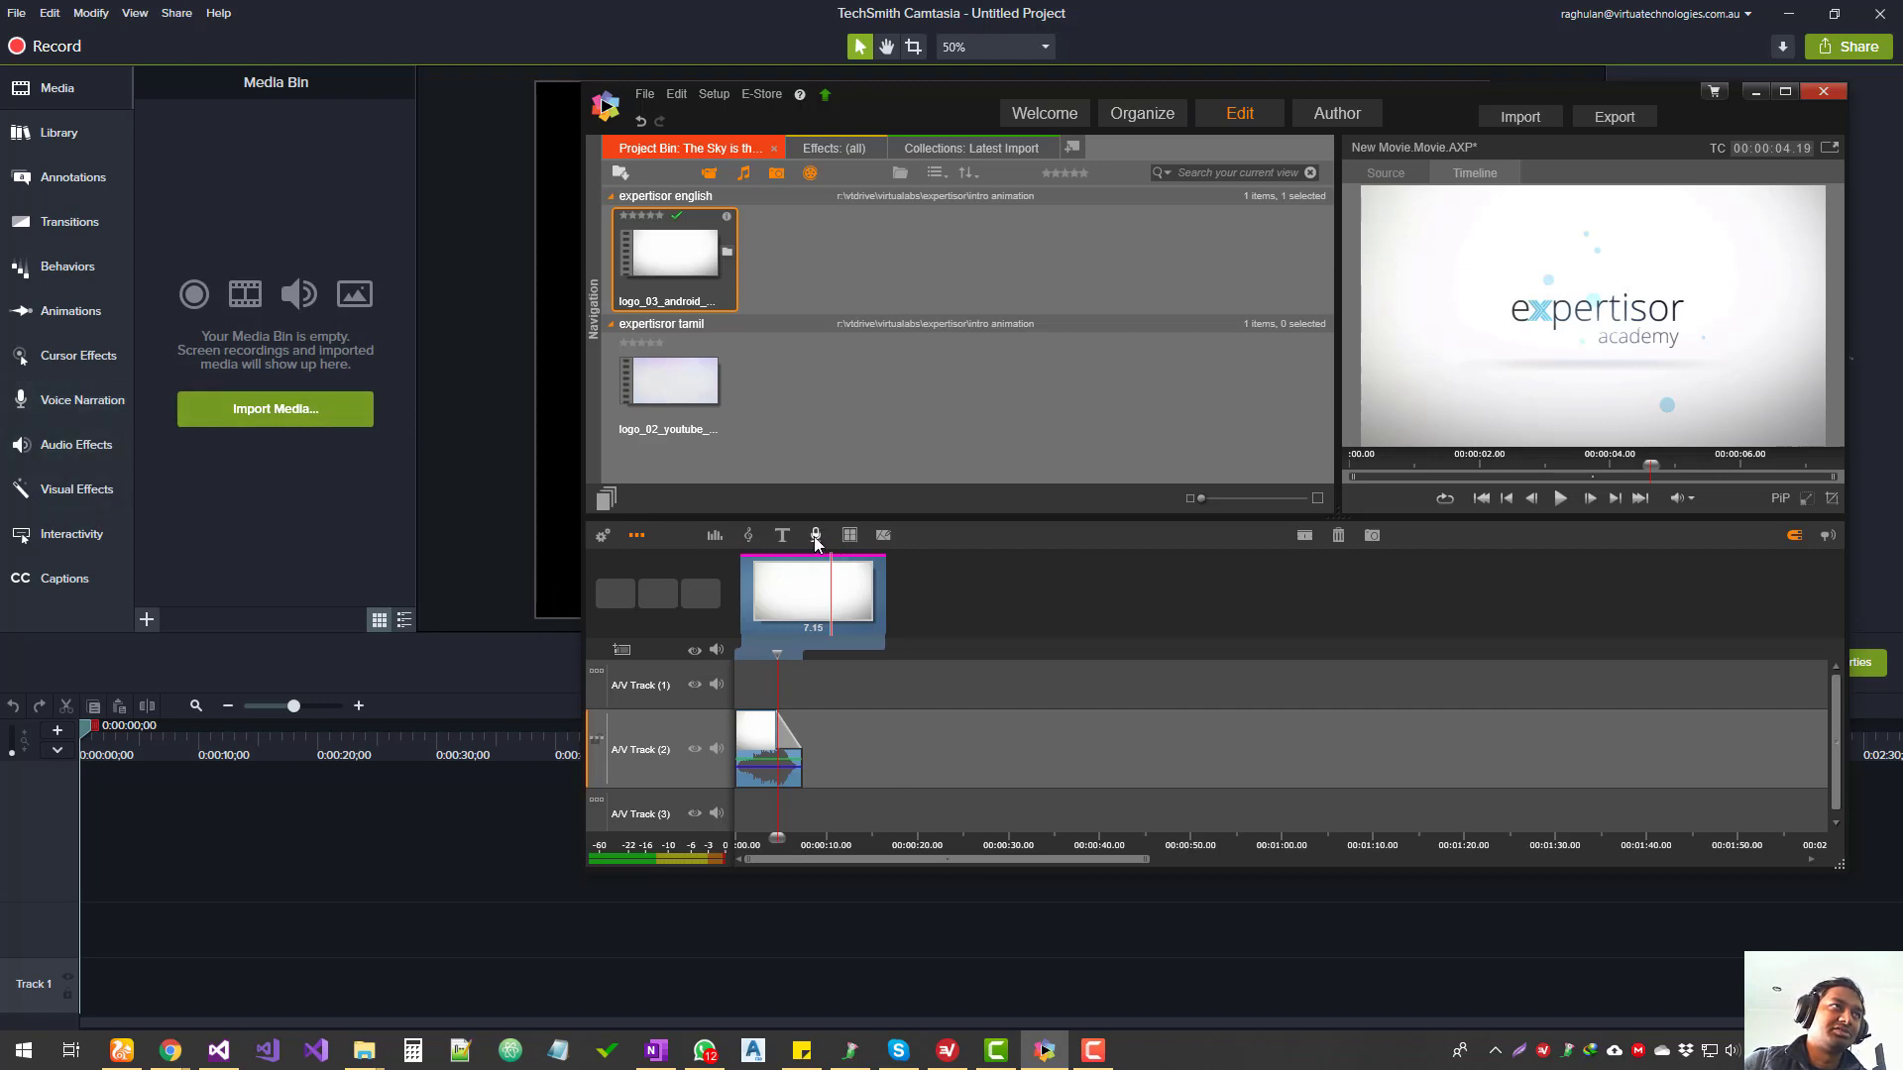
right_click(778, 773)
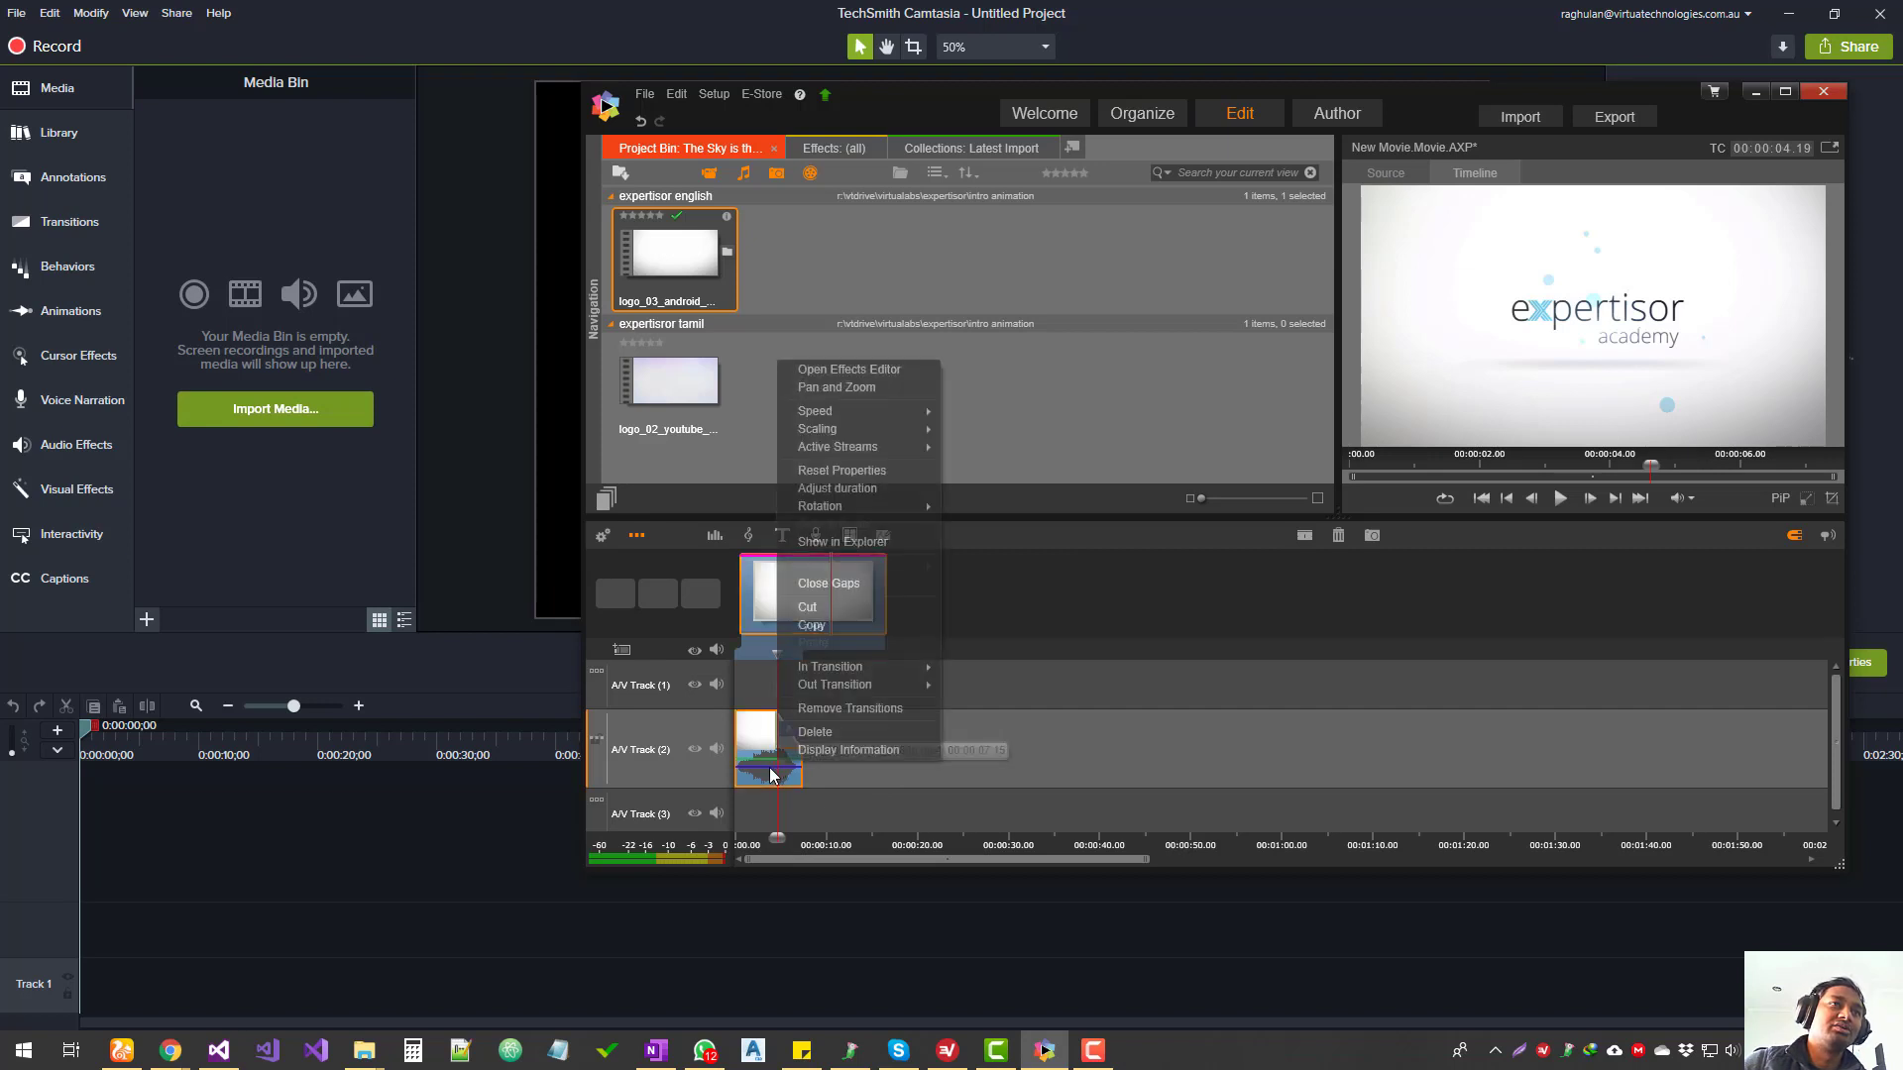
click(1048, 769)
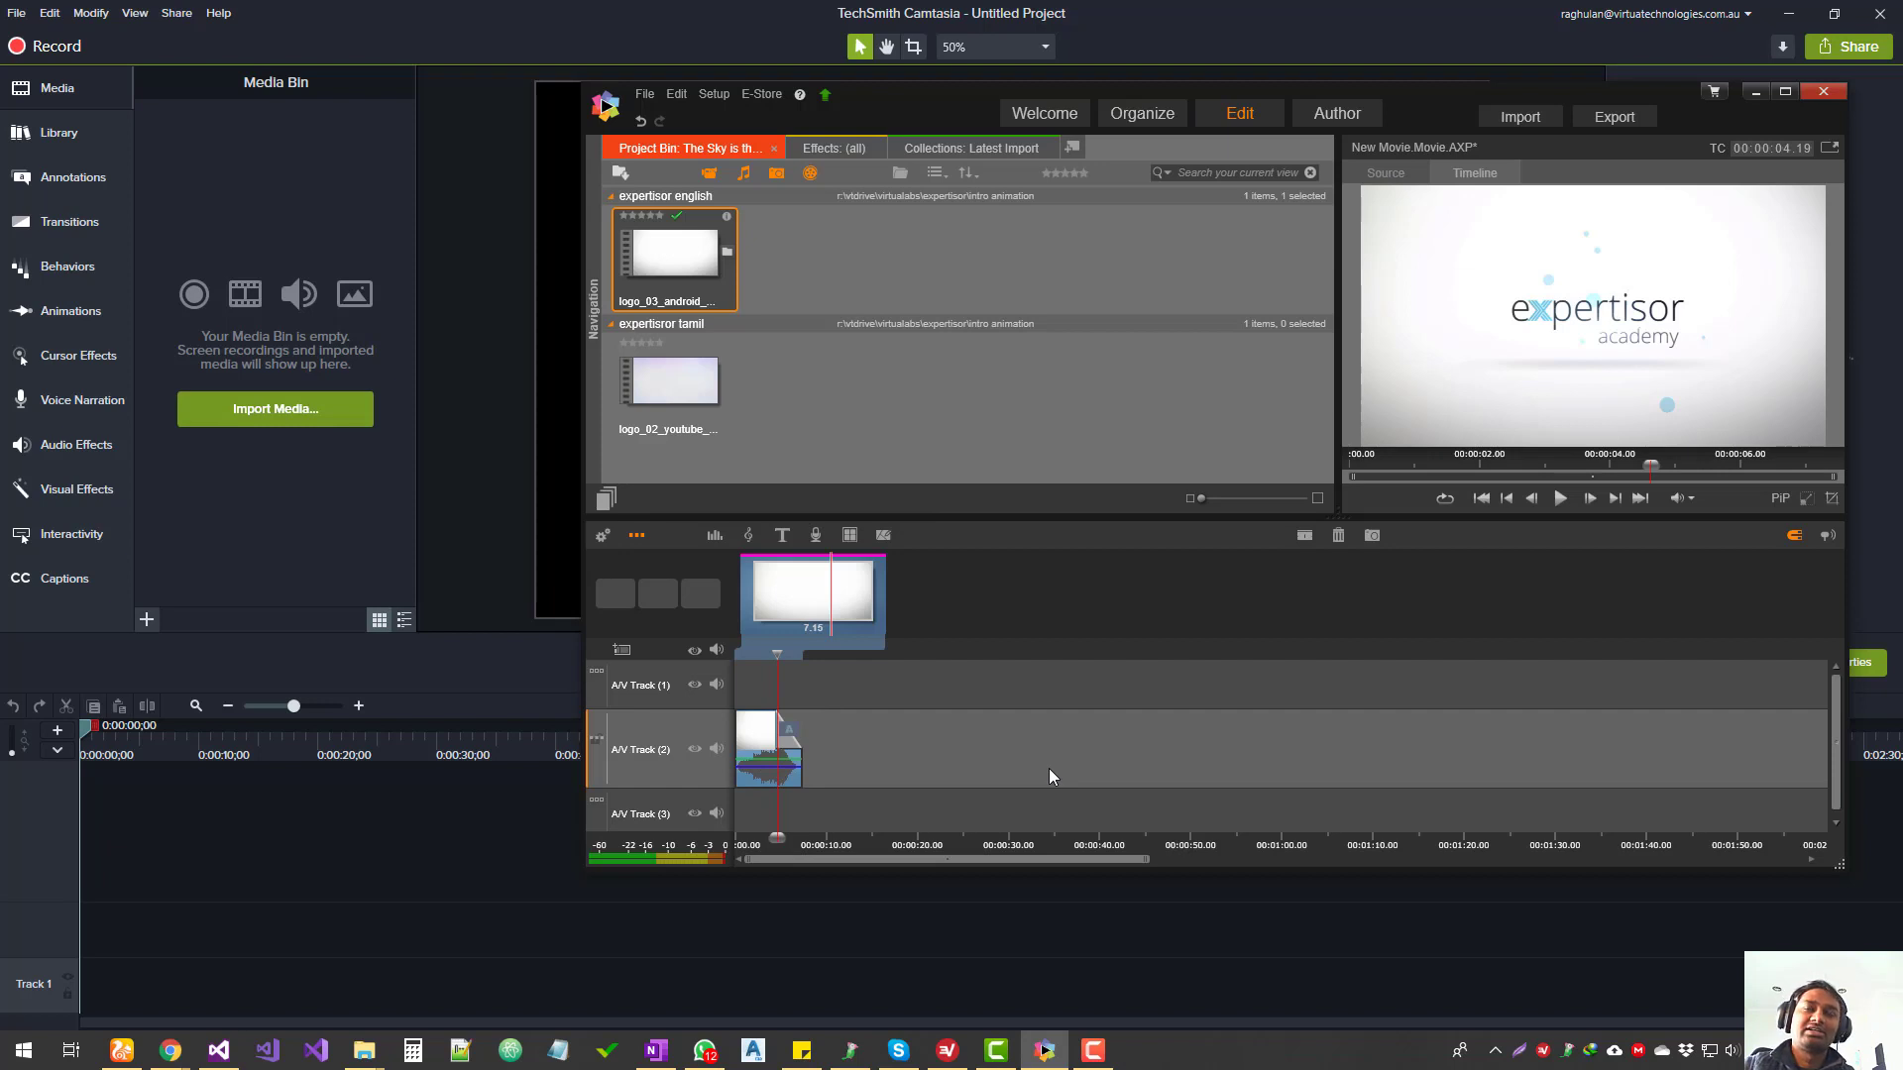